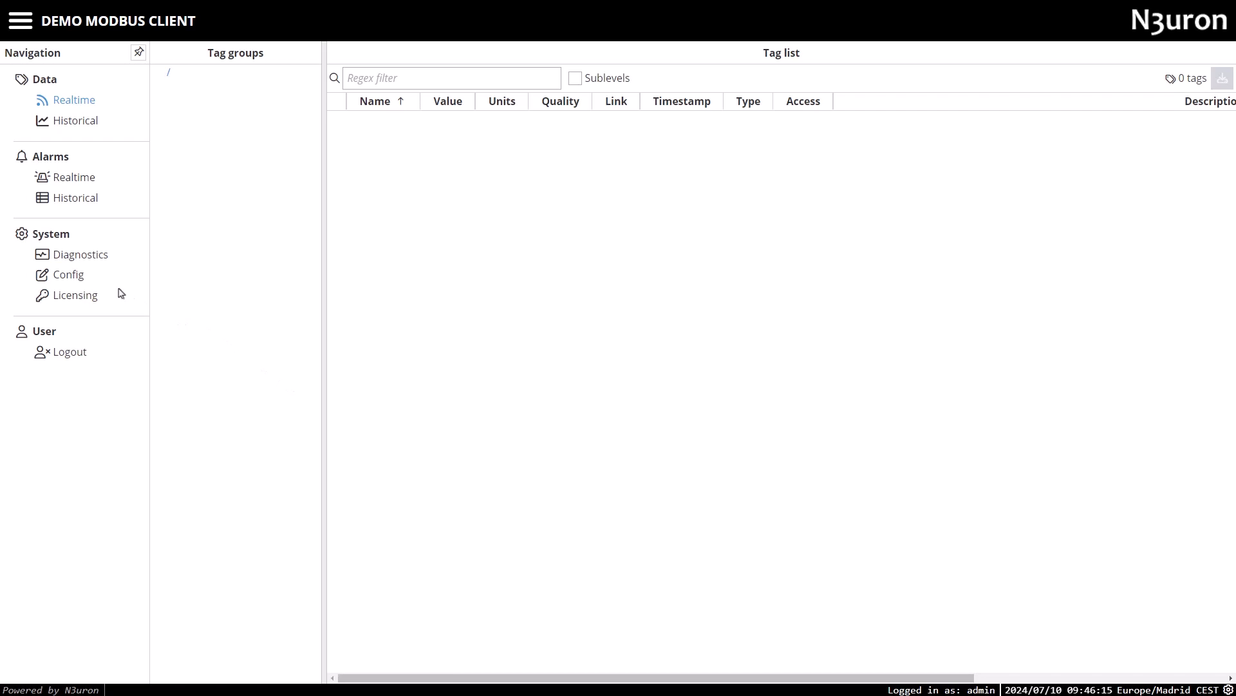
Open the node's system configuration and add a new module named ModbusClient
left_click(77, 278)
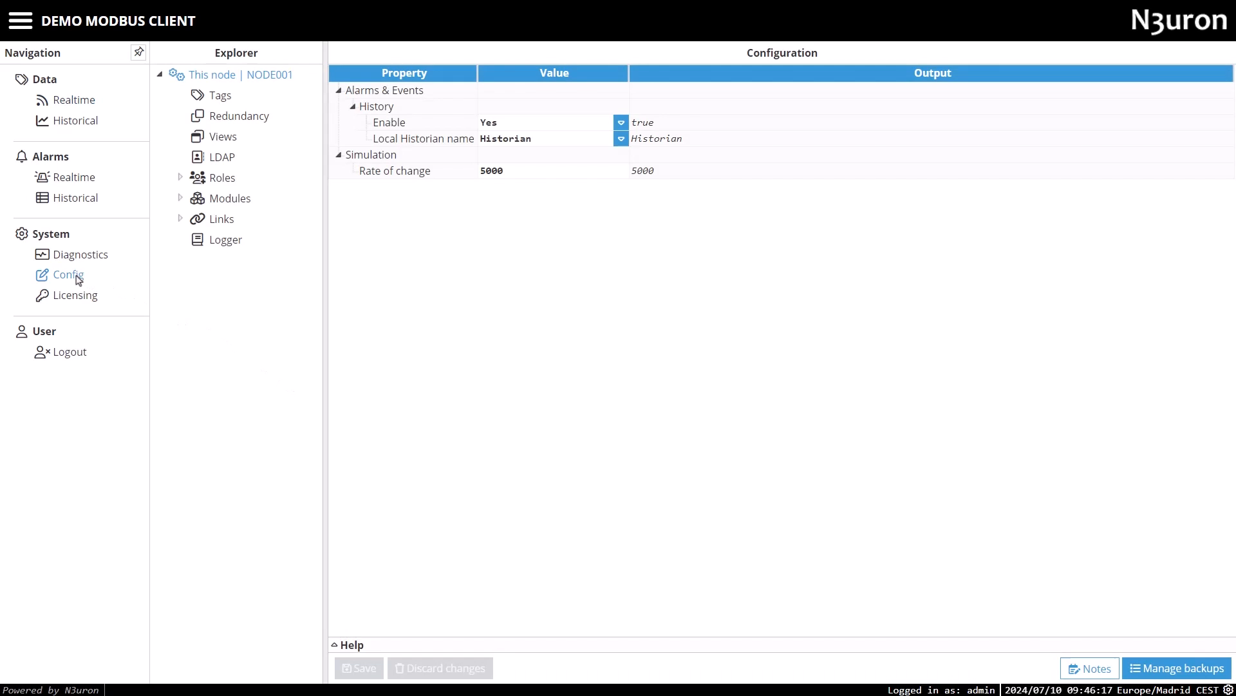
left_click(220, 199)
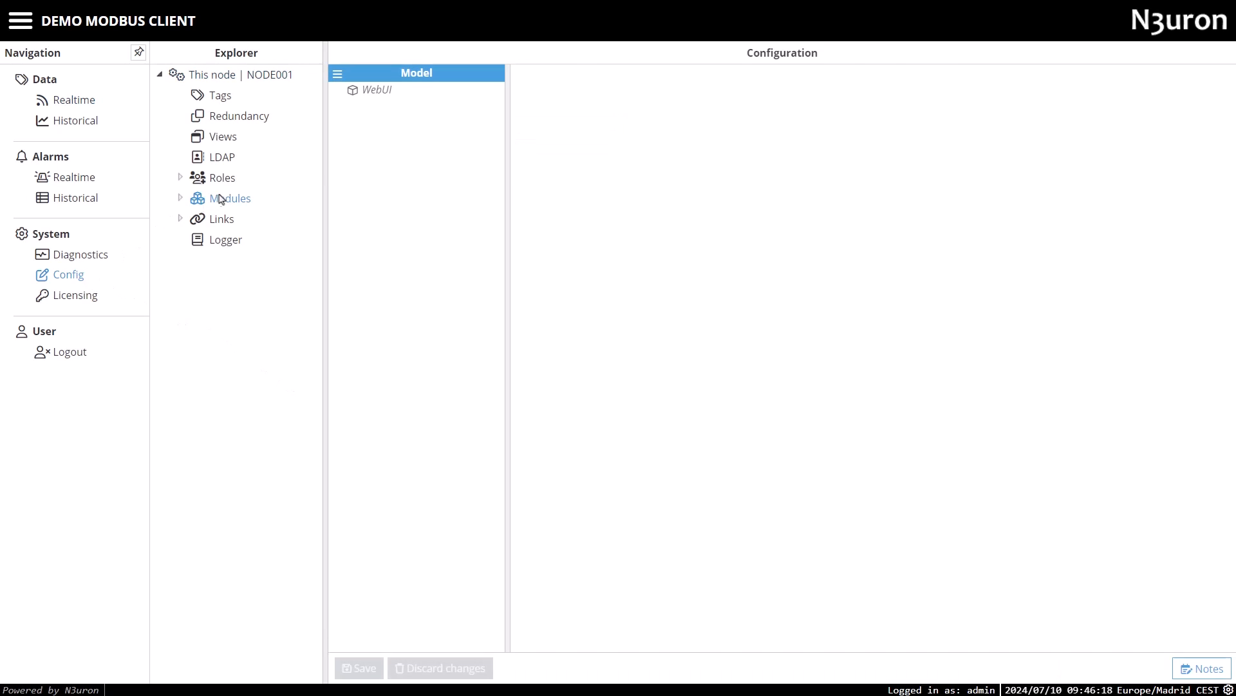
left_click(338, 73)
left_click(351, 101)
type("M")
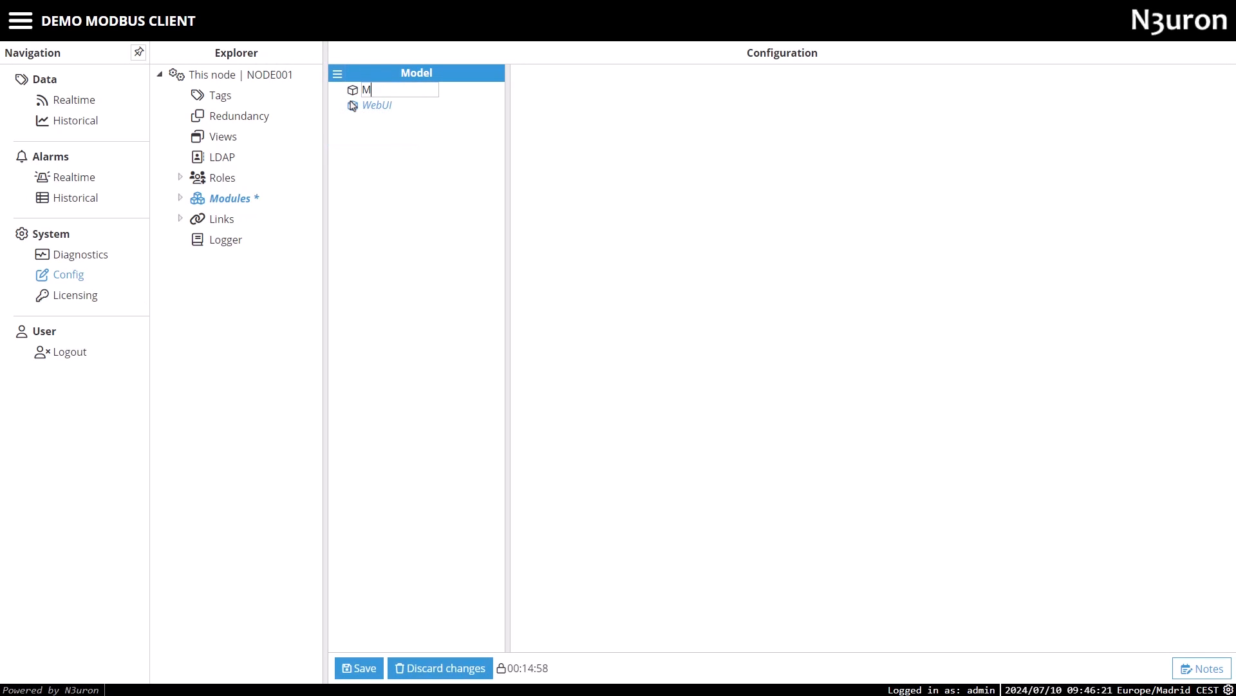
type("odbusClient")
key("Return")
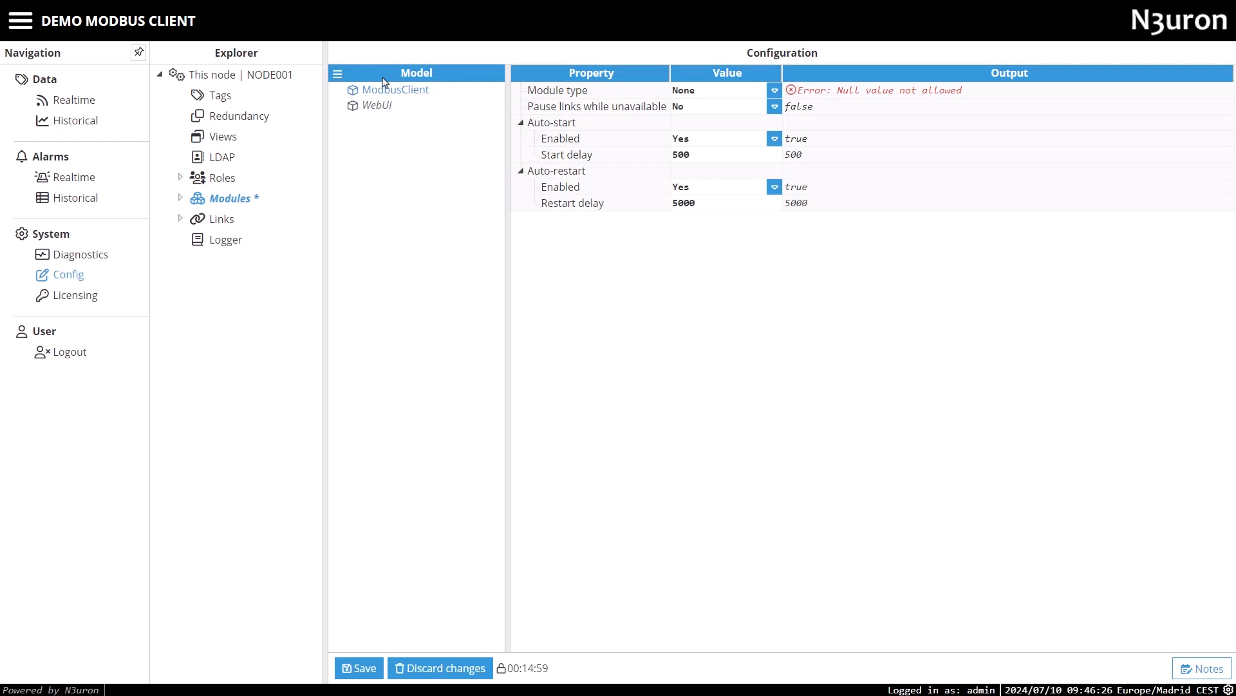
Set the new module's type to ModbusClient and save the modules configuration
left_click(749, 90)
scroll(733, 228, "down", 8)
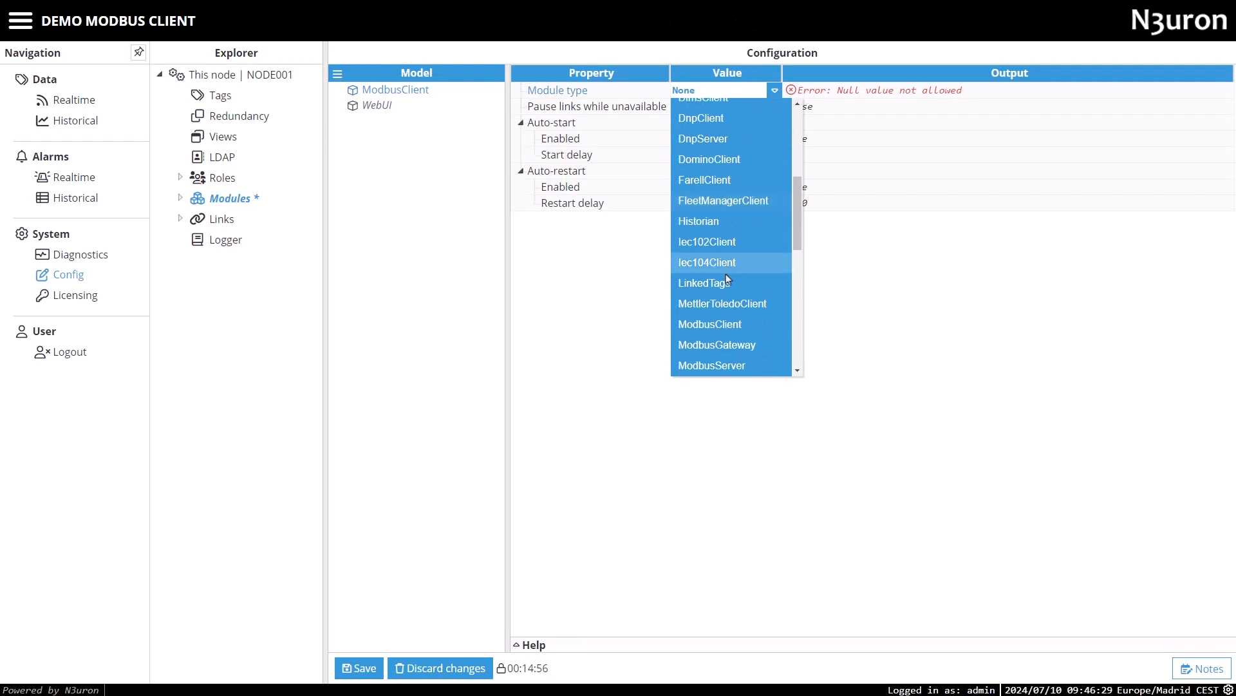
left_click(717, 196)
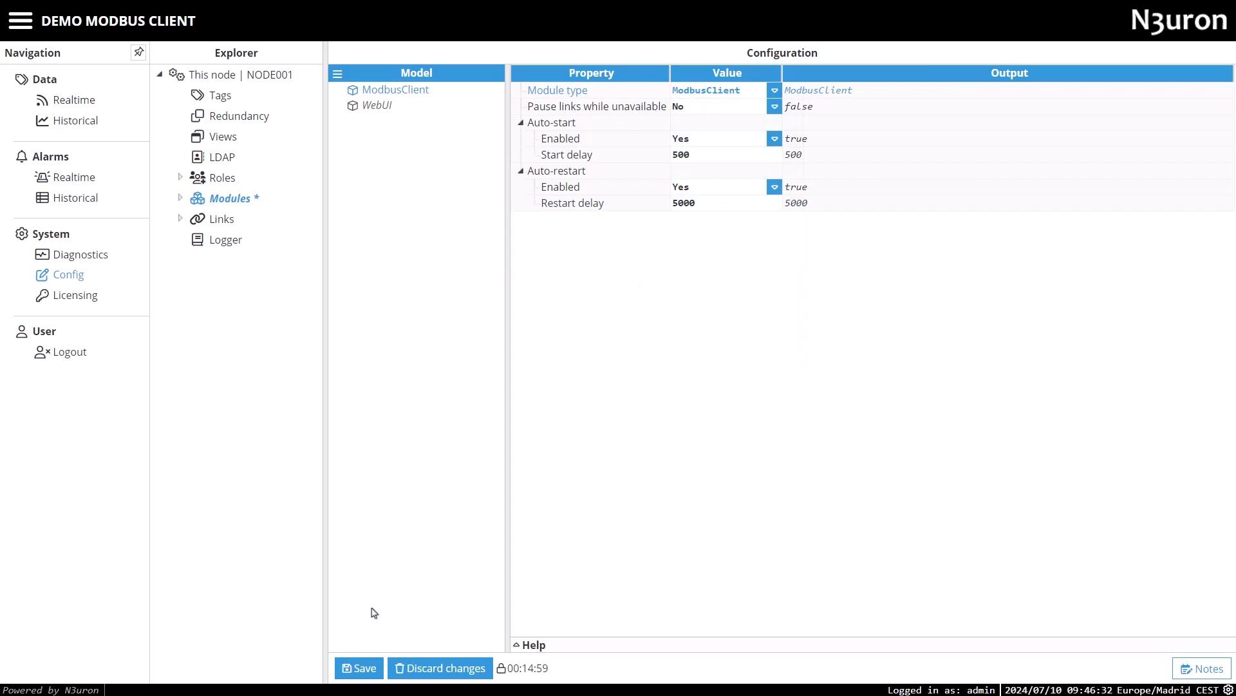
left_click(347, 667)
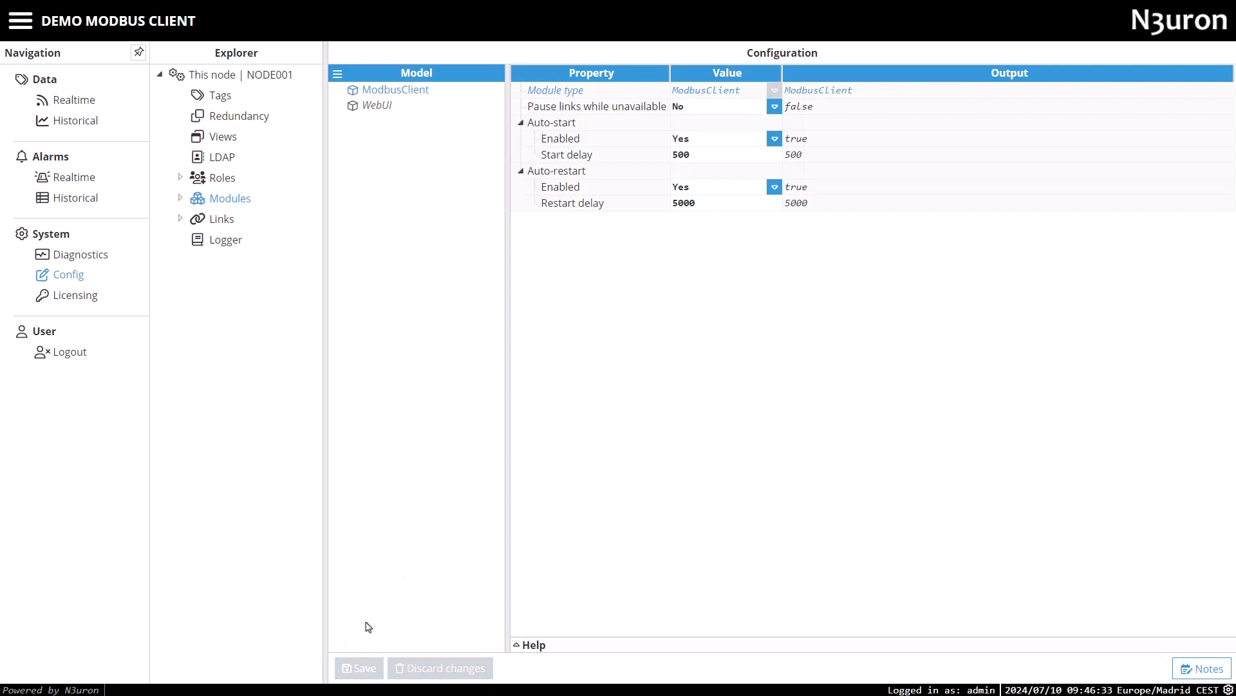
Open the ModbusClient module's configuration and add a new channel named Channel01 to its model
left_click(181, 198)
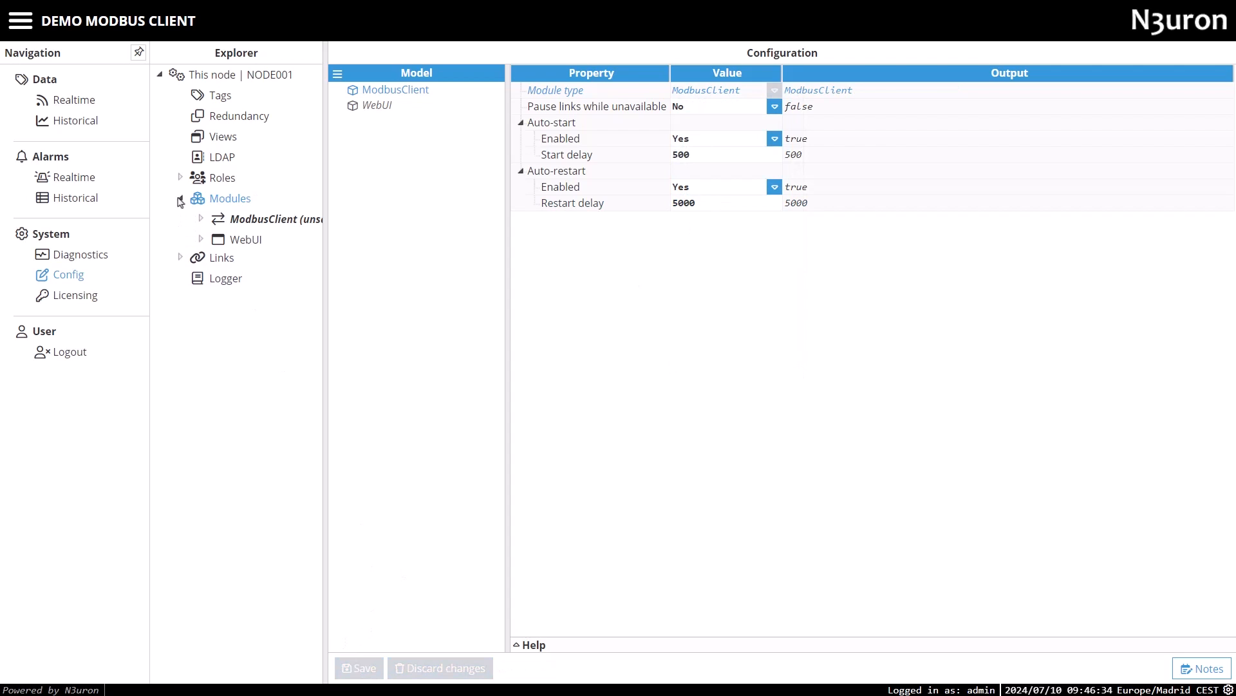
left_click(232, 223)
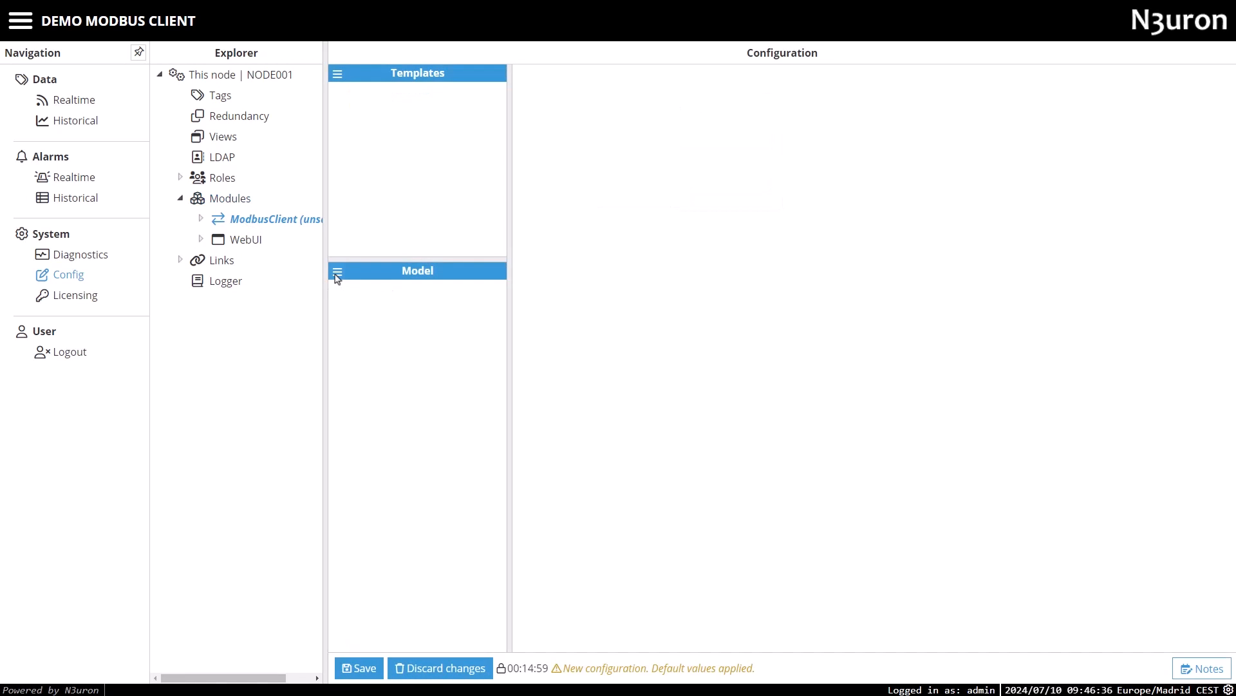
left_click(337, 273)
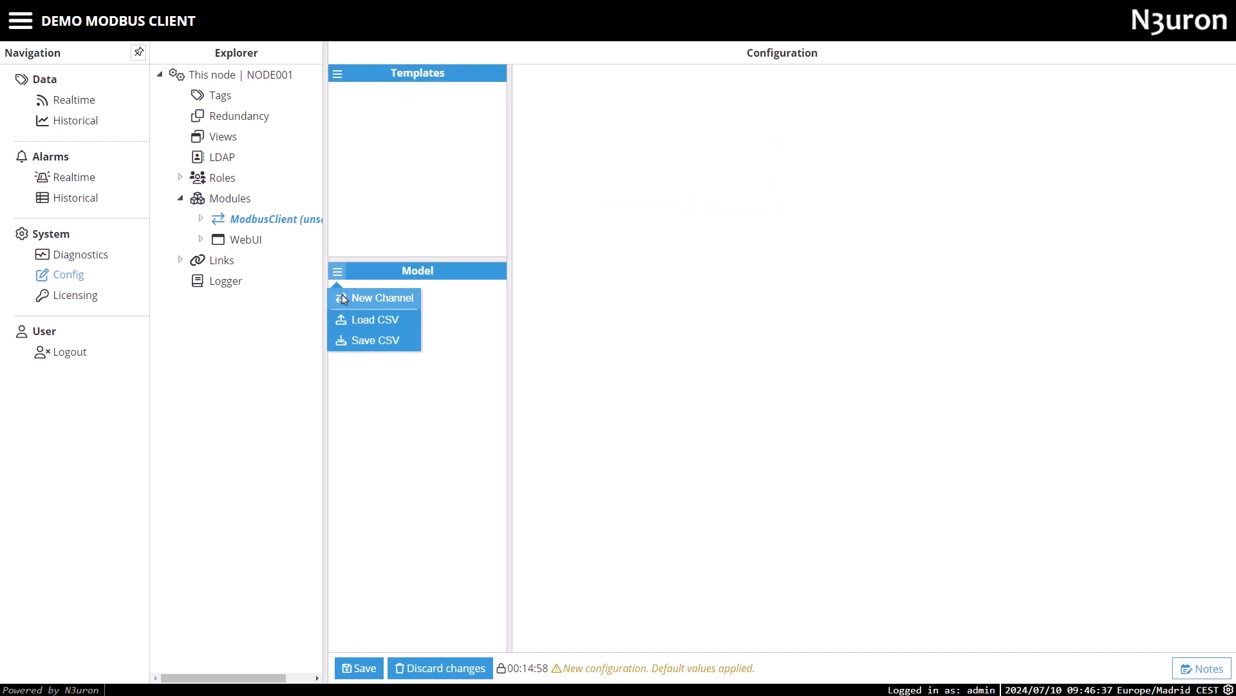
left_click(349, 299)
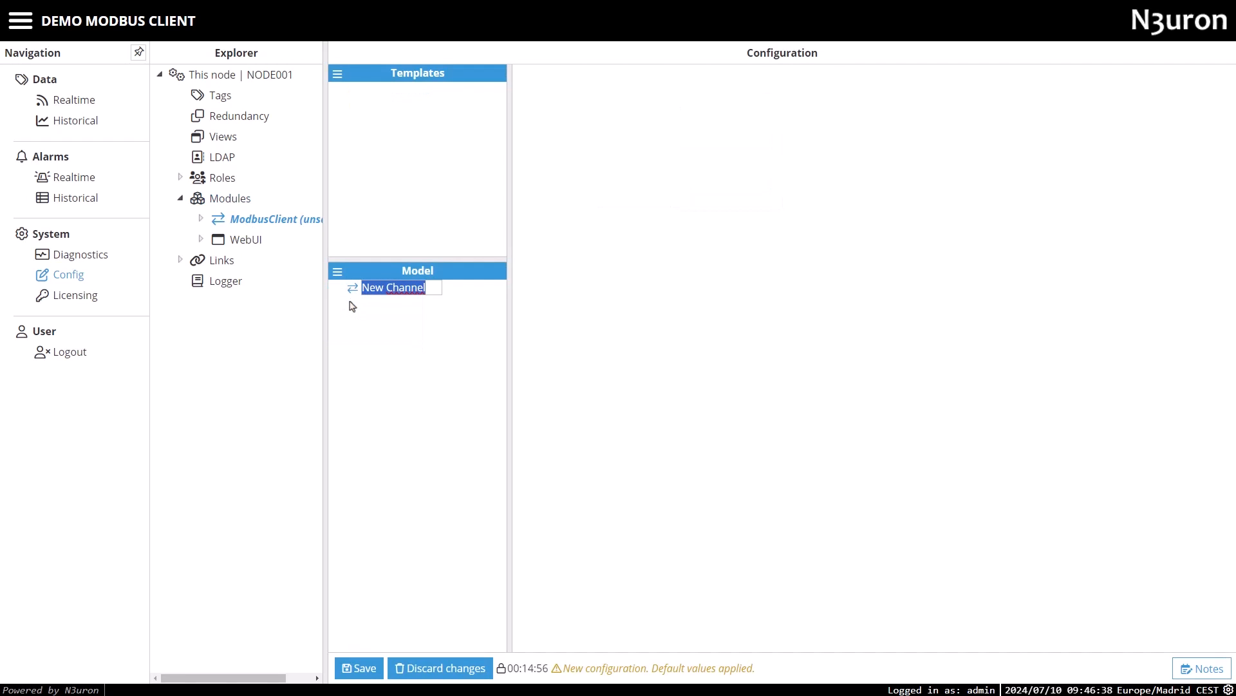
type("Channel")
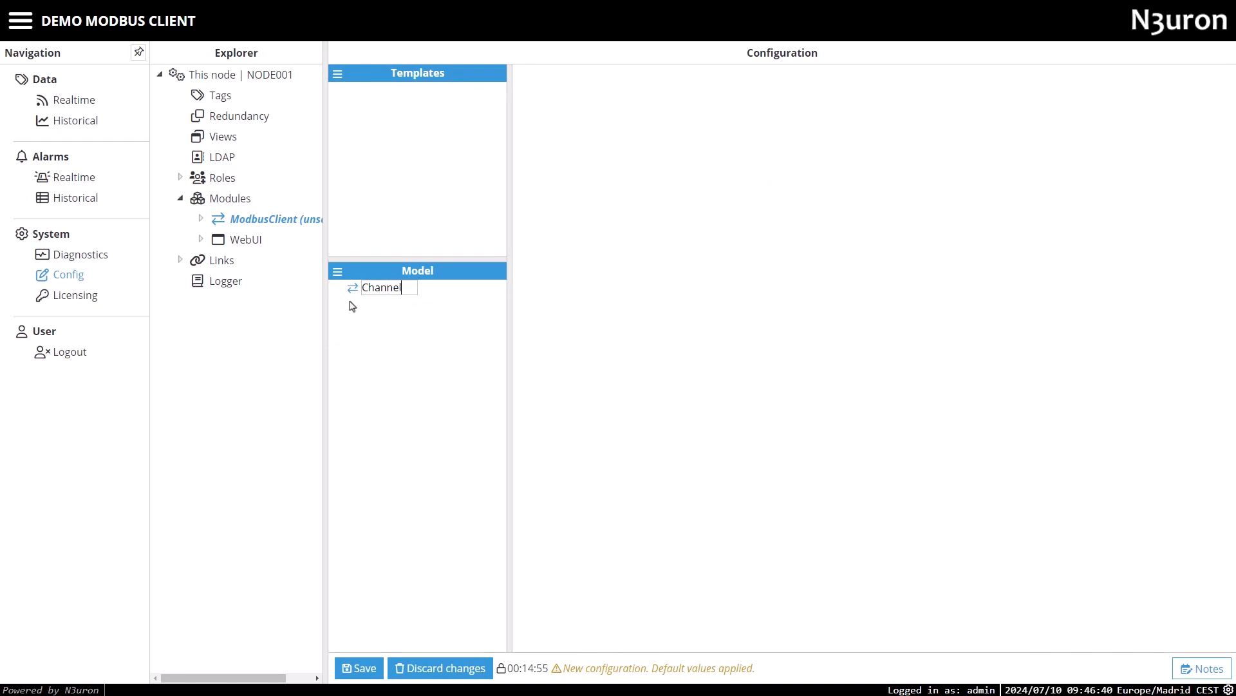
type("01")
key("Return")
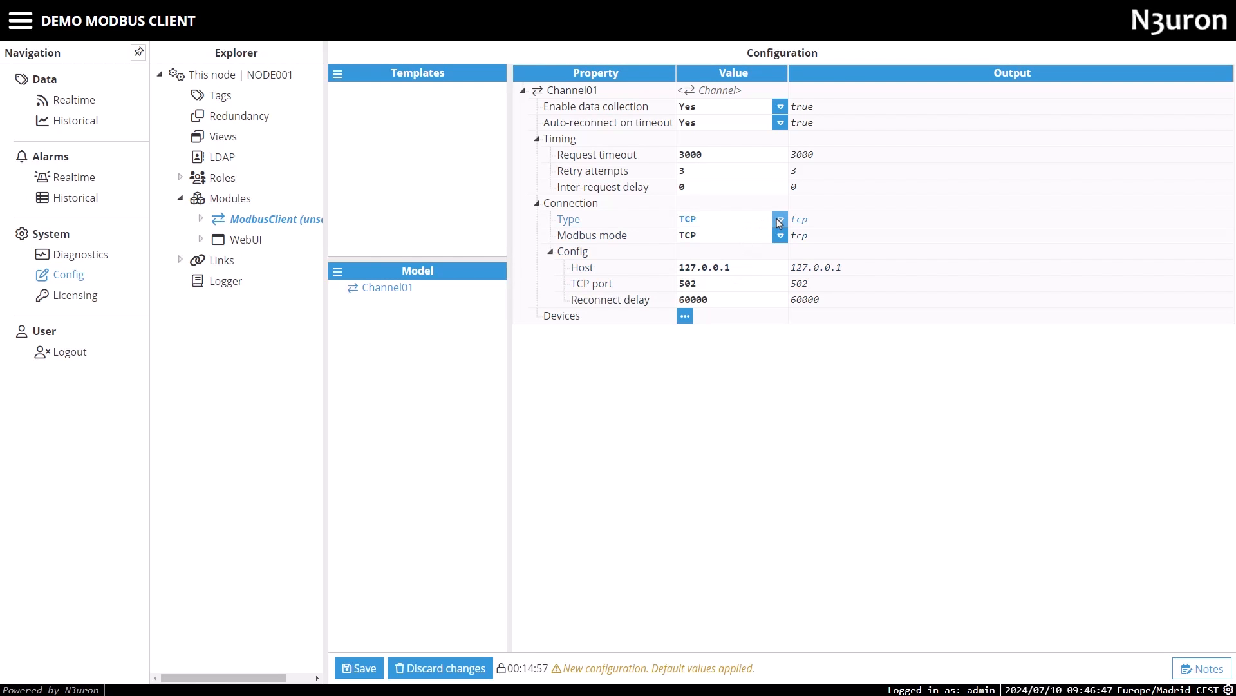
Examine Channel01's timing, reconnect delay and connection options, keeping TCP as the connection type
left_click(723, 157)
left_click(671, 176)
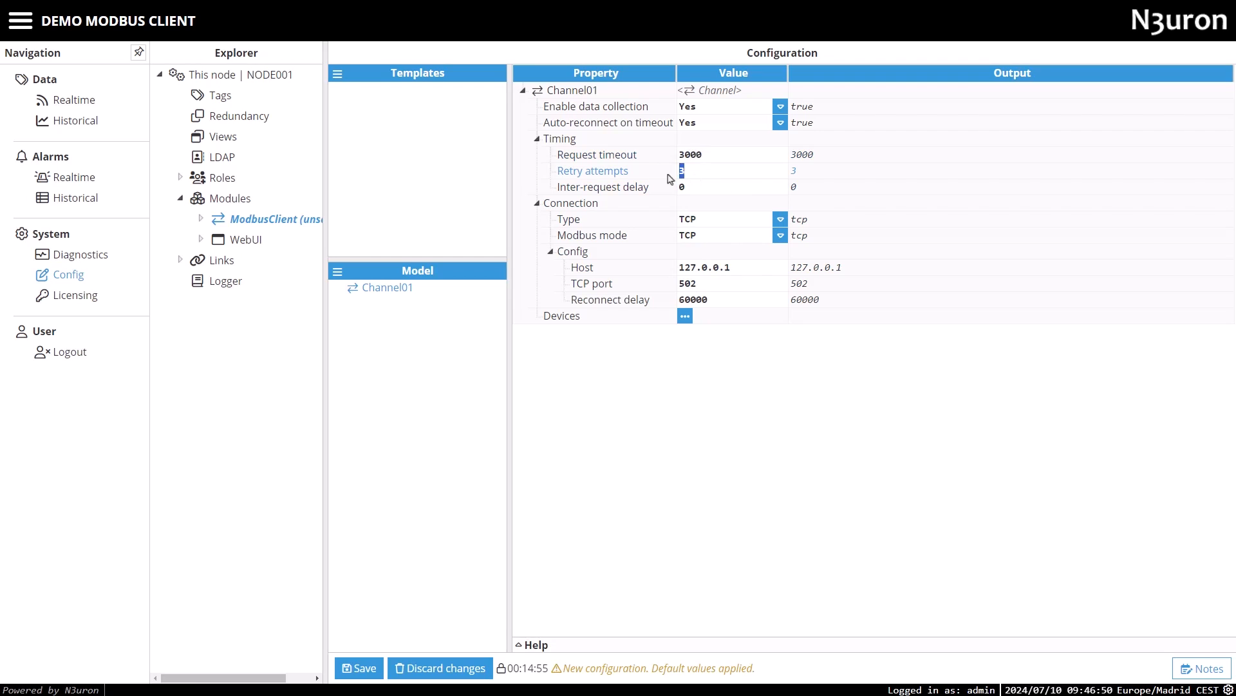
left_click(715, 301)
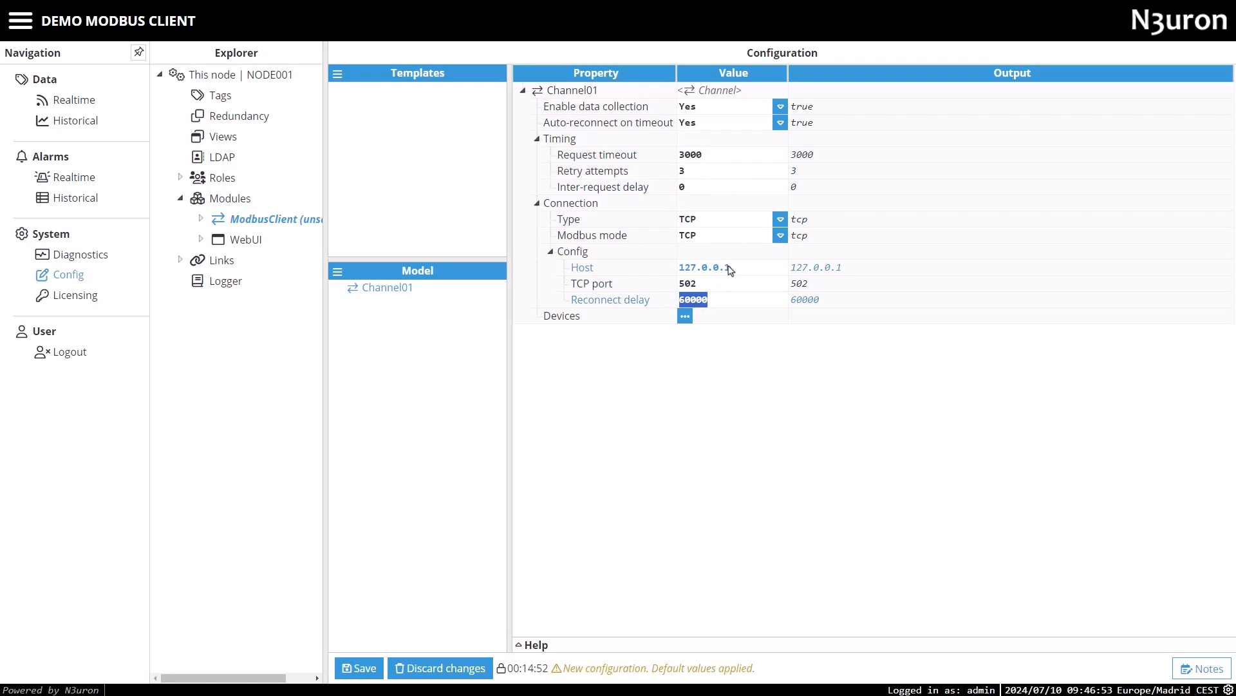
left_click(779, 220)
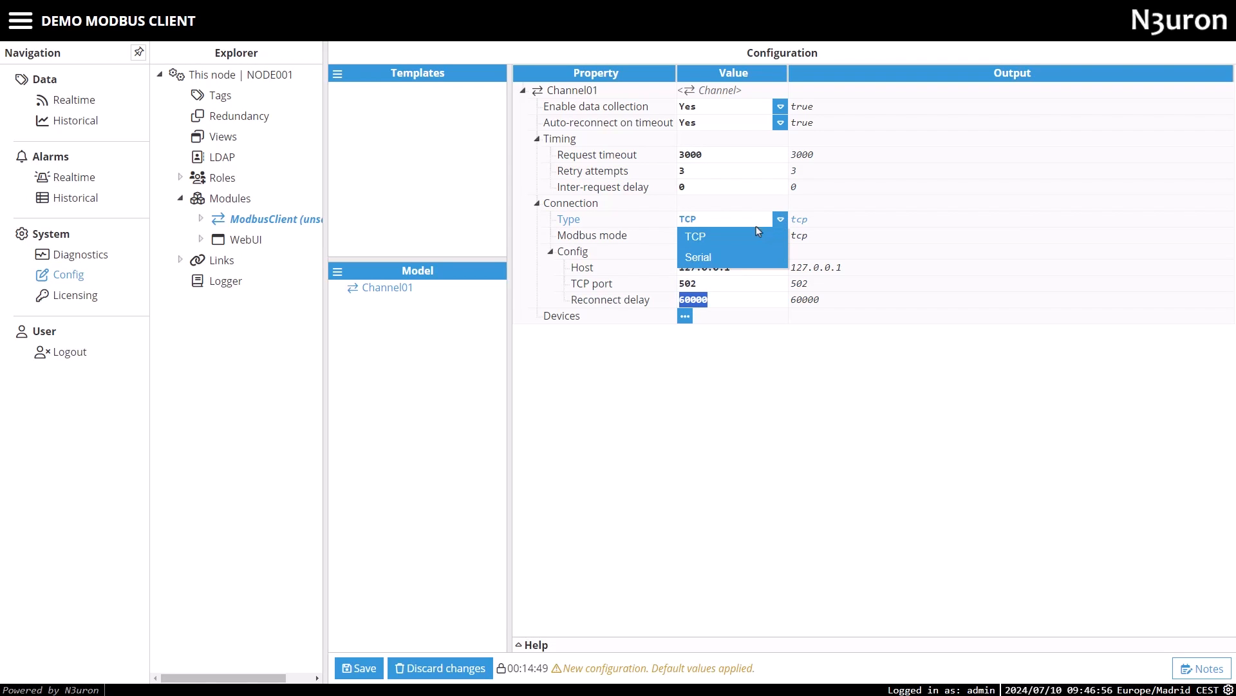
left_click(758, 236)
left_click(780, 236)
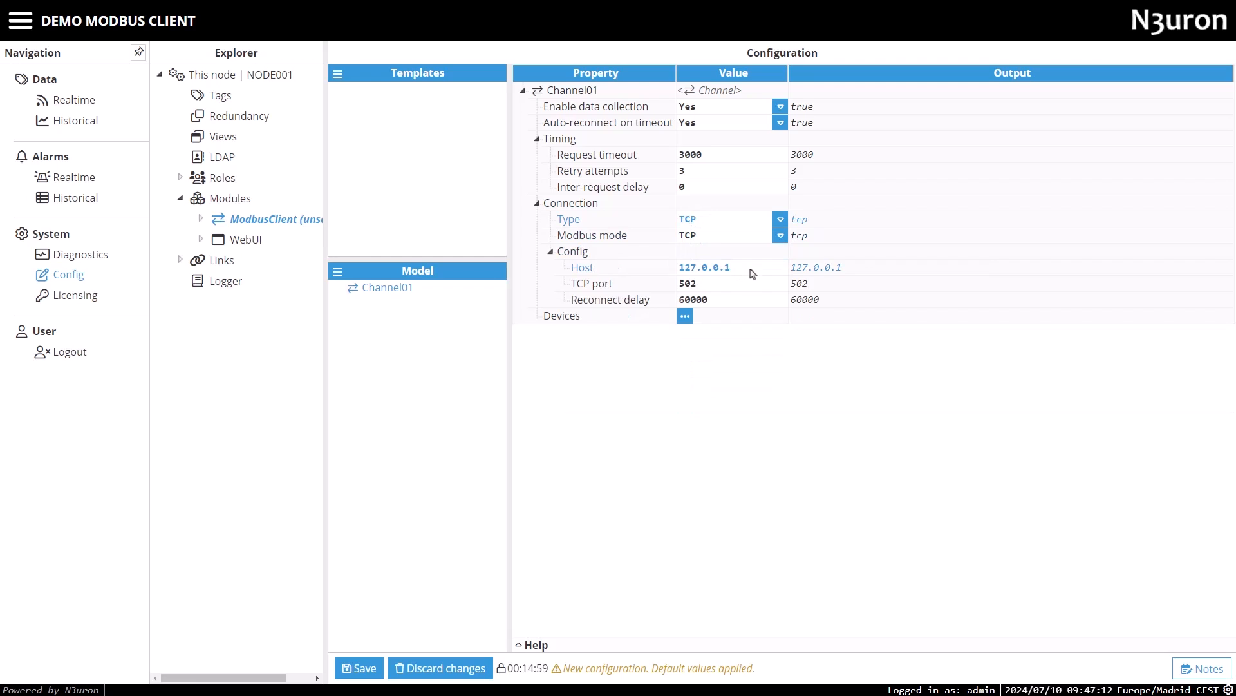
Set Channel01's host to 192.168.2.123 and its reconnect delay to 5000
left_click(649, 273)
type("192.168.2.123")
key("Return")
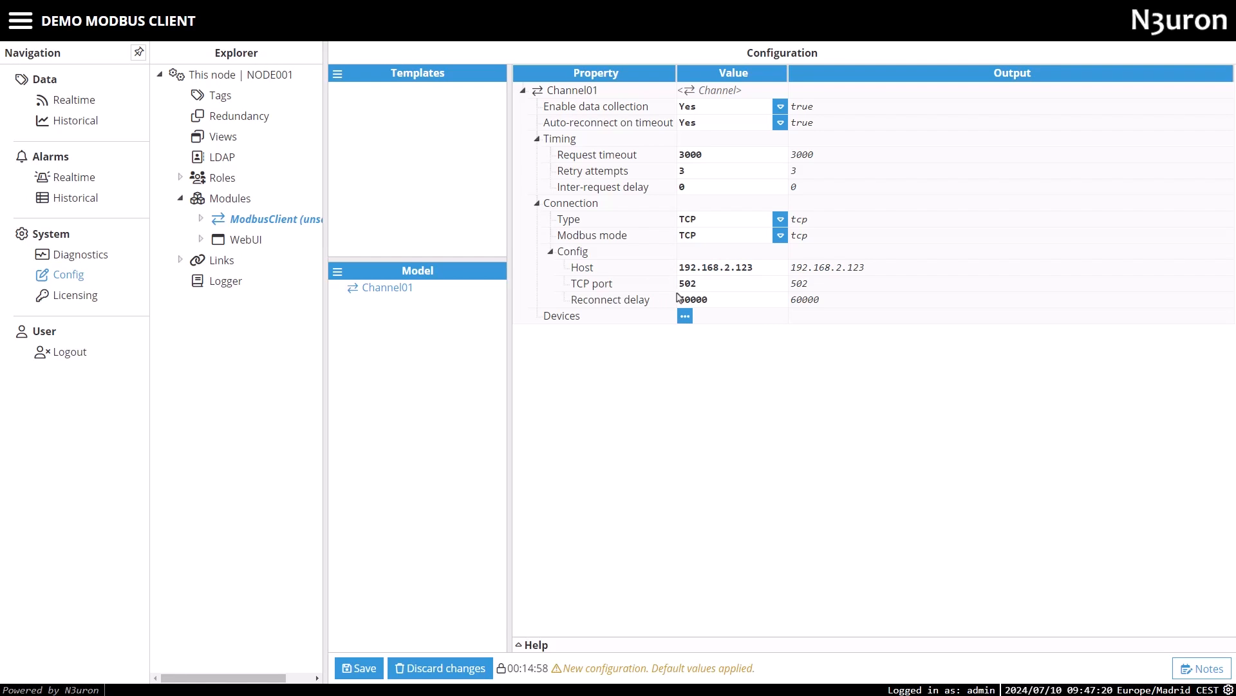
left_click(682, 300)
left_click_drag(691, 300, 678, 300)
type("5")
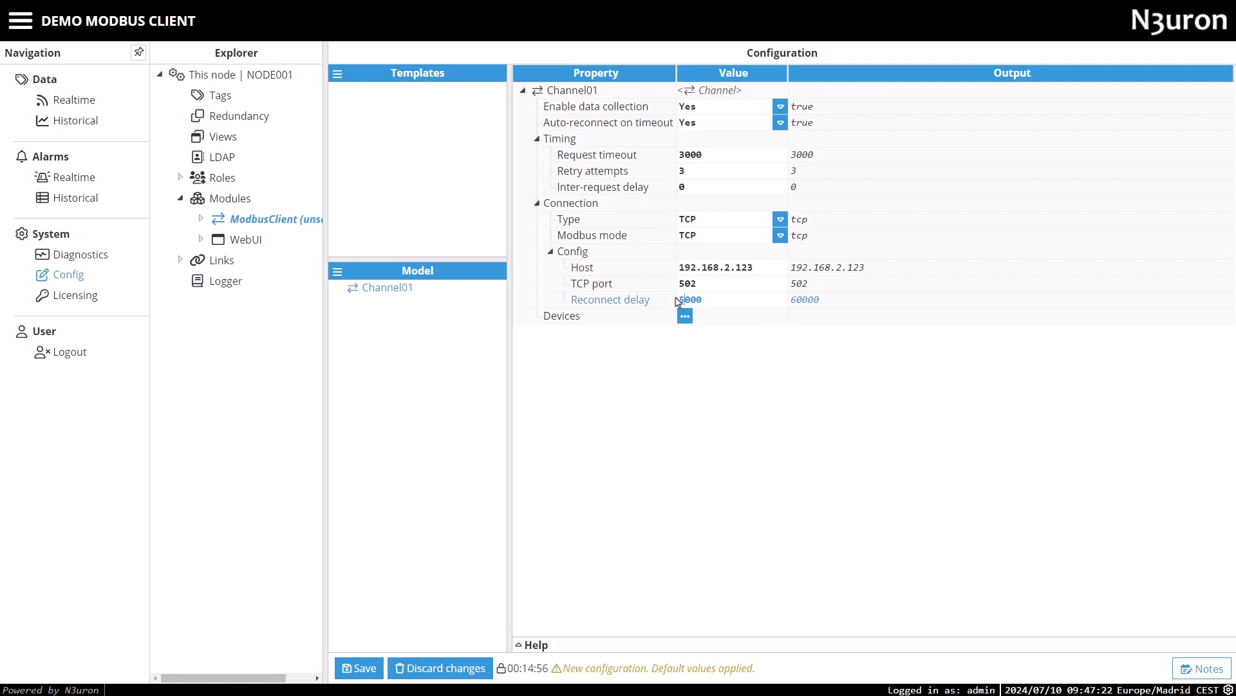
key("Return")
Switch Channel01's connection type to Serial, examine the baud rate, data bits and parity settings, and return to TCP
left_click(778, 221)
left_click(731, 258)
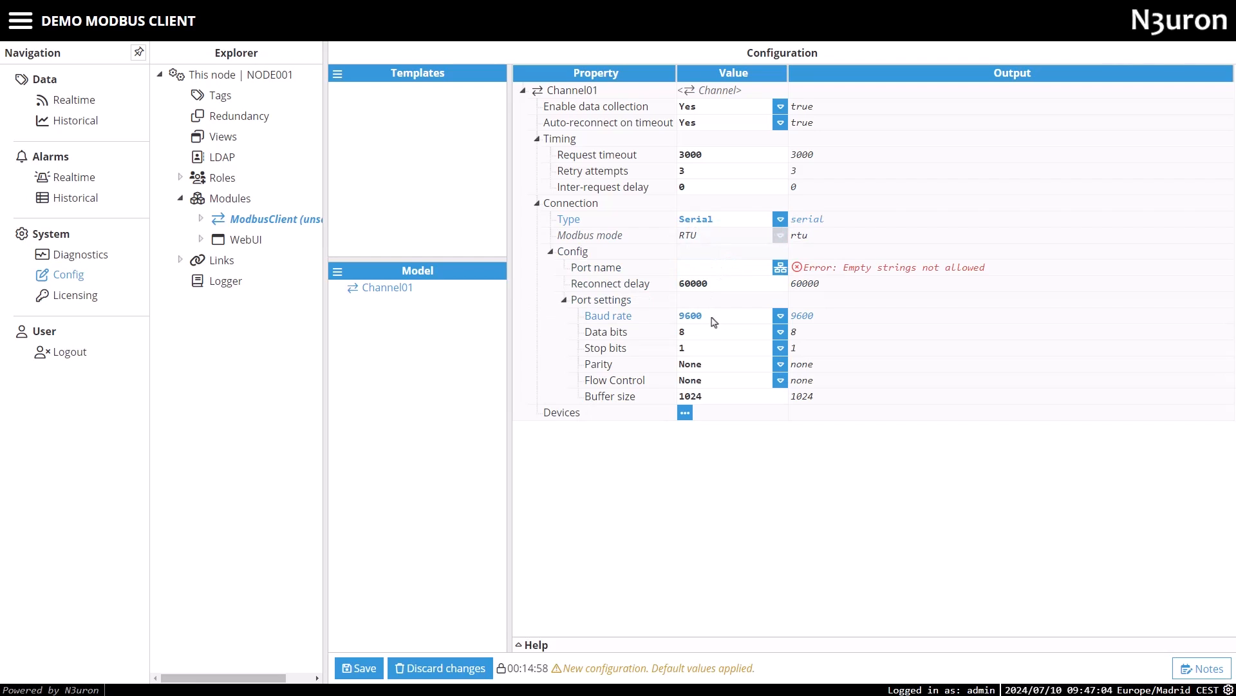
left_click(689, 315)
left_click(677, 335)
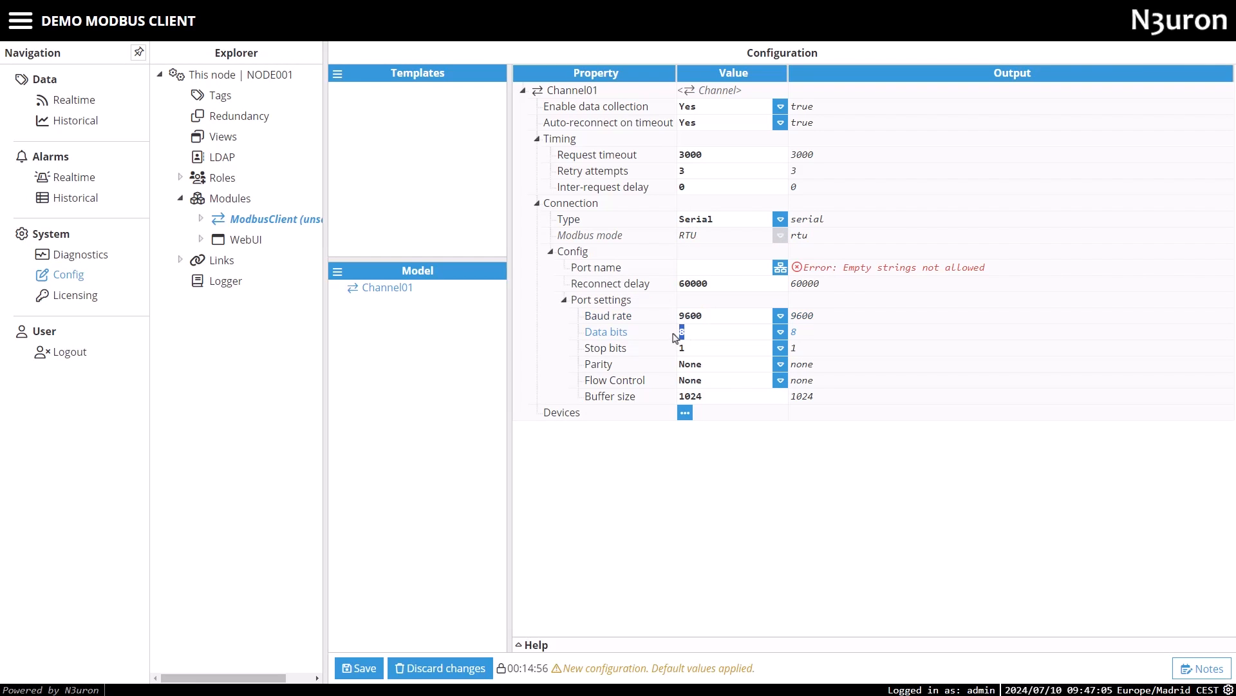
left_click(701, 365)
left_click(696, 219)
left_click(696, 219)
left_click(695, 234)
Enter 192.168.2.123 as the host of Channel01's TCP connection and 5000 as the reconnect delay
left_click(723, 267)
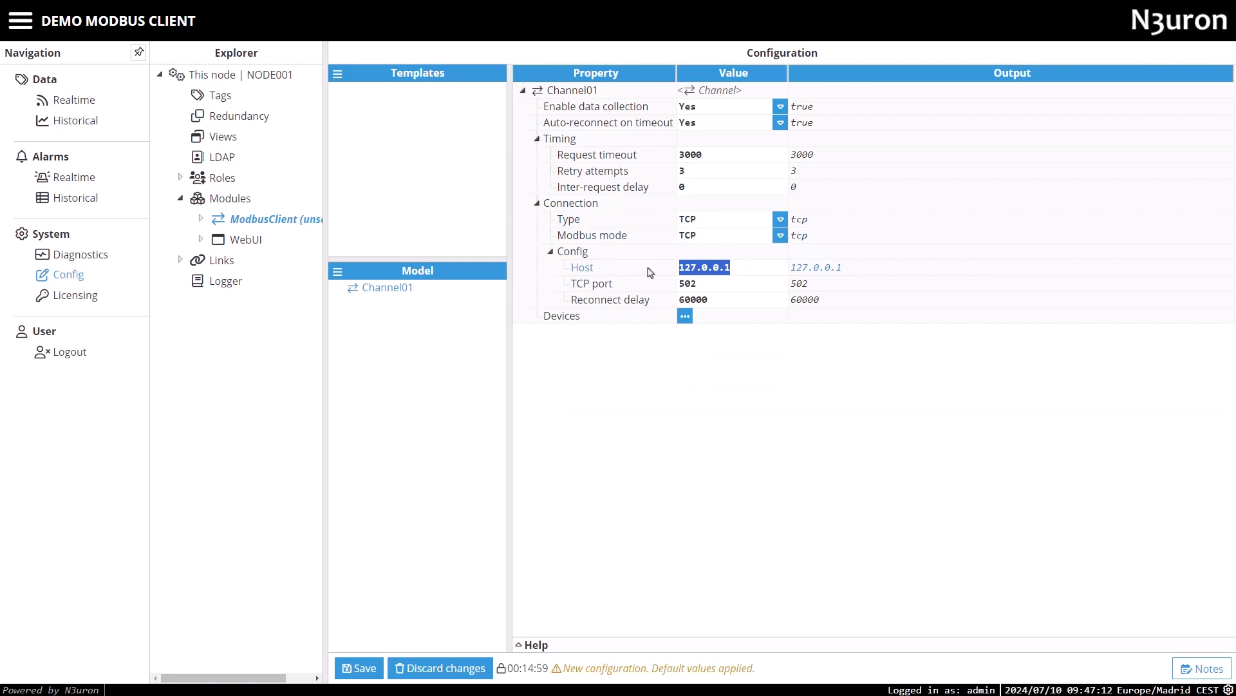
type("192.1")
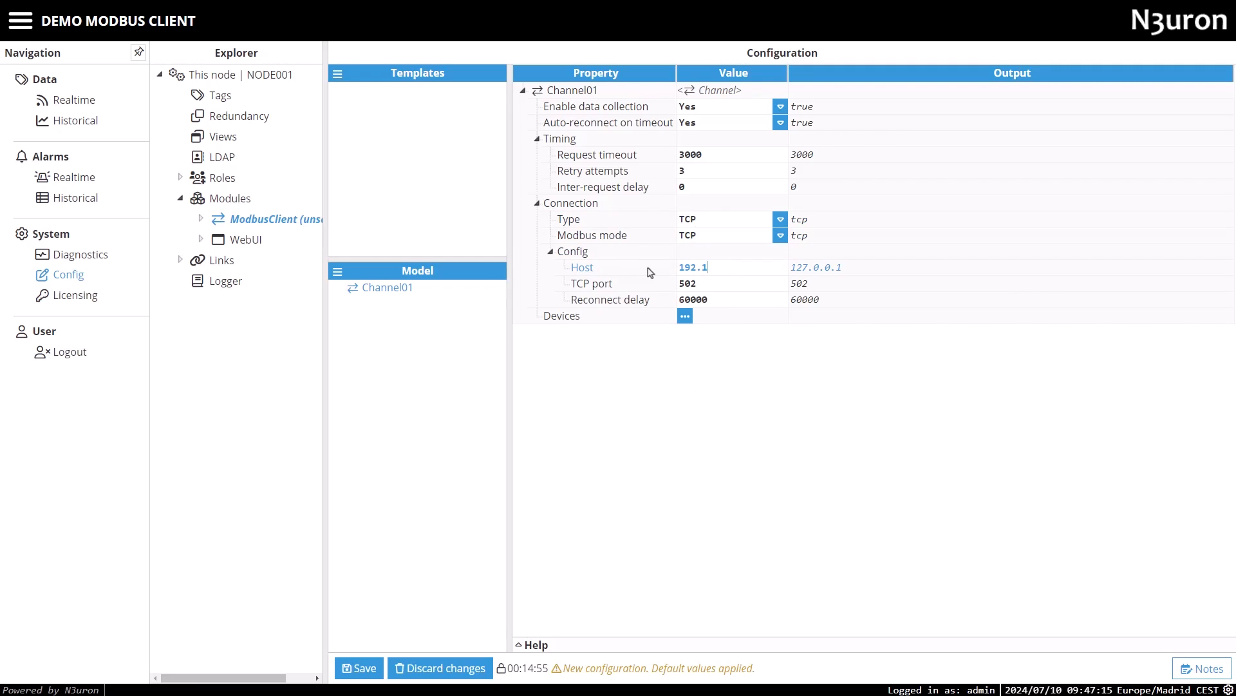
type("68.2.123")
key("Return")
left_click_drag(691, 301, 676, 299)
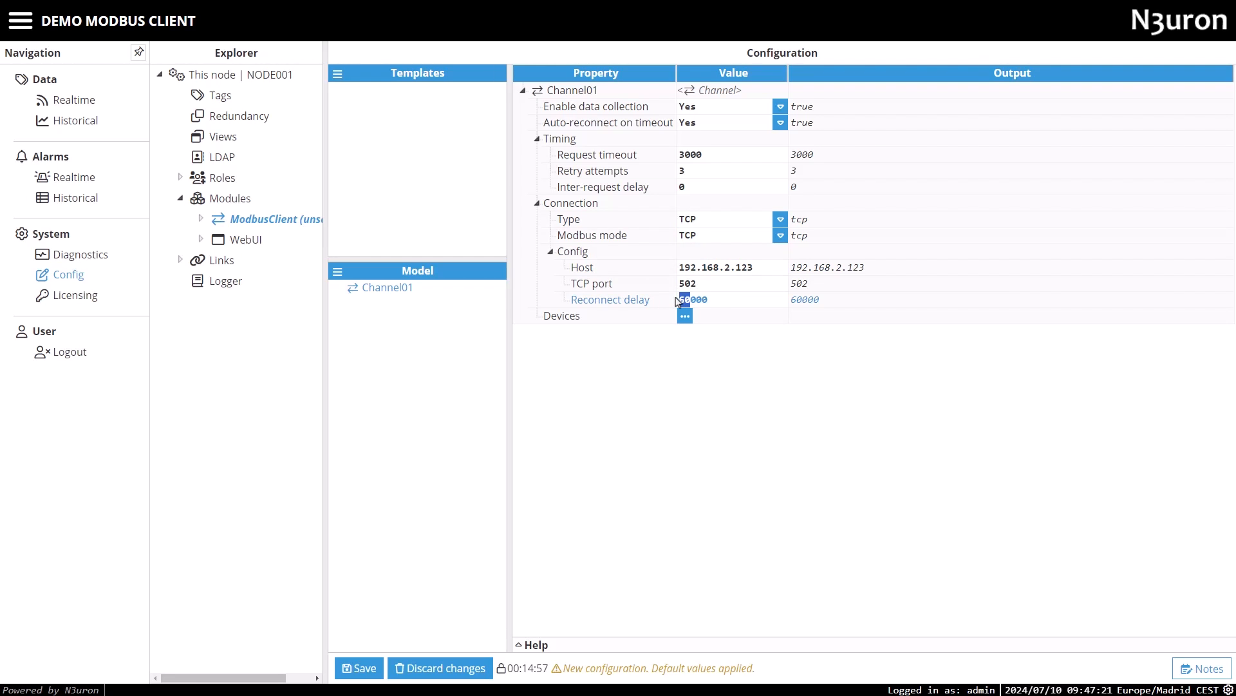
type("5")
key("Return")
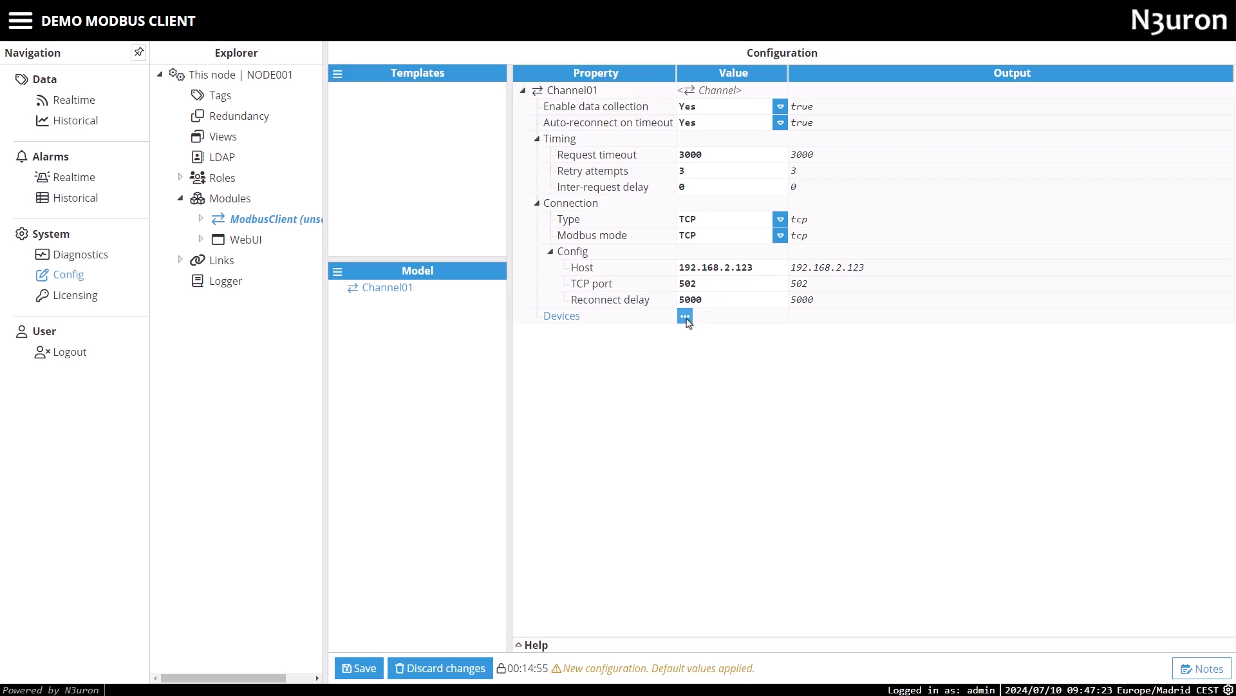
Add a new device named Device01 to Channel01
left_click(687, 318)
left_click(694, 337)
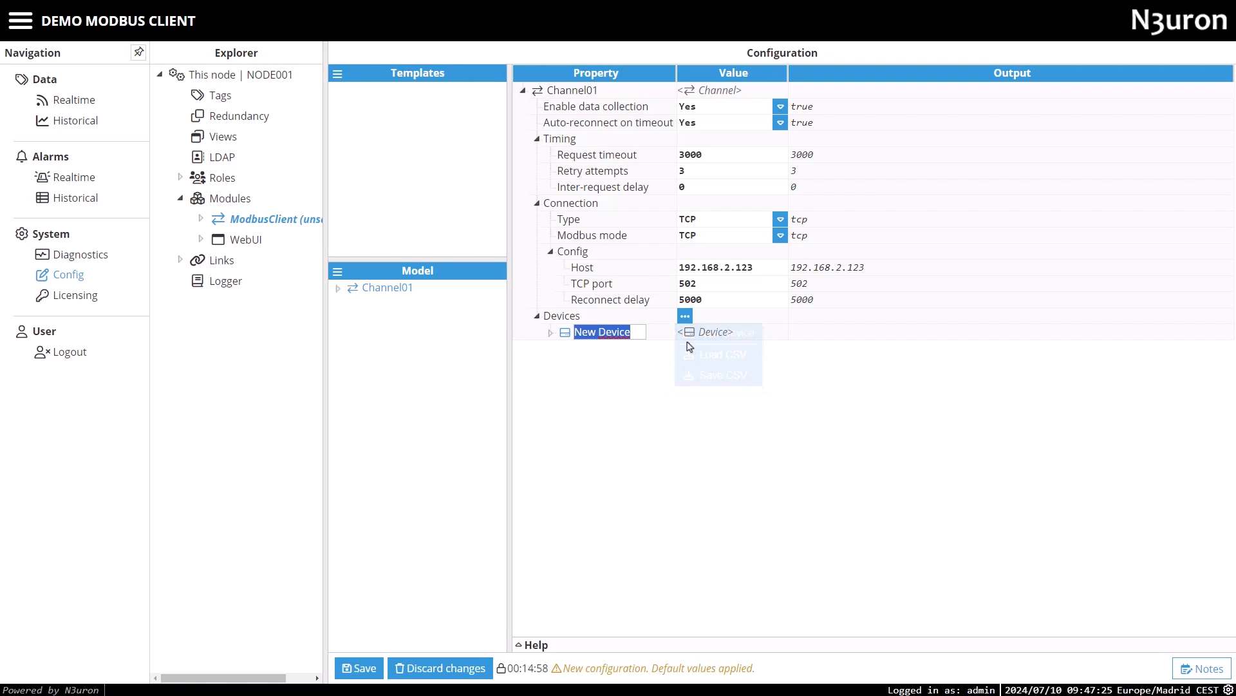
key("Home")
key("Delete")
key("Delete")
key("Delete")
key("Delete")
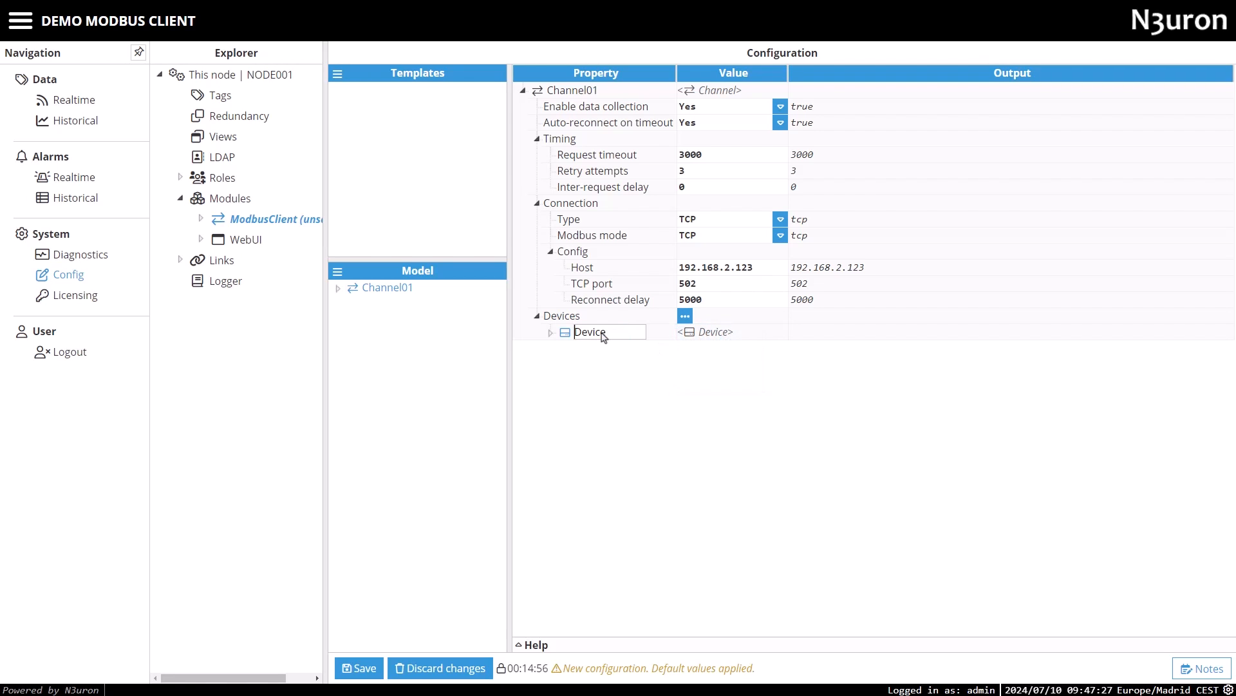
key("End")
type("01")
key("Return")
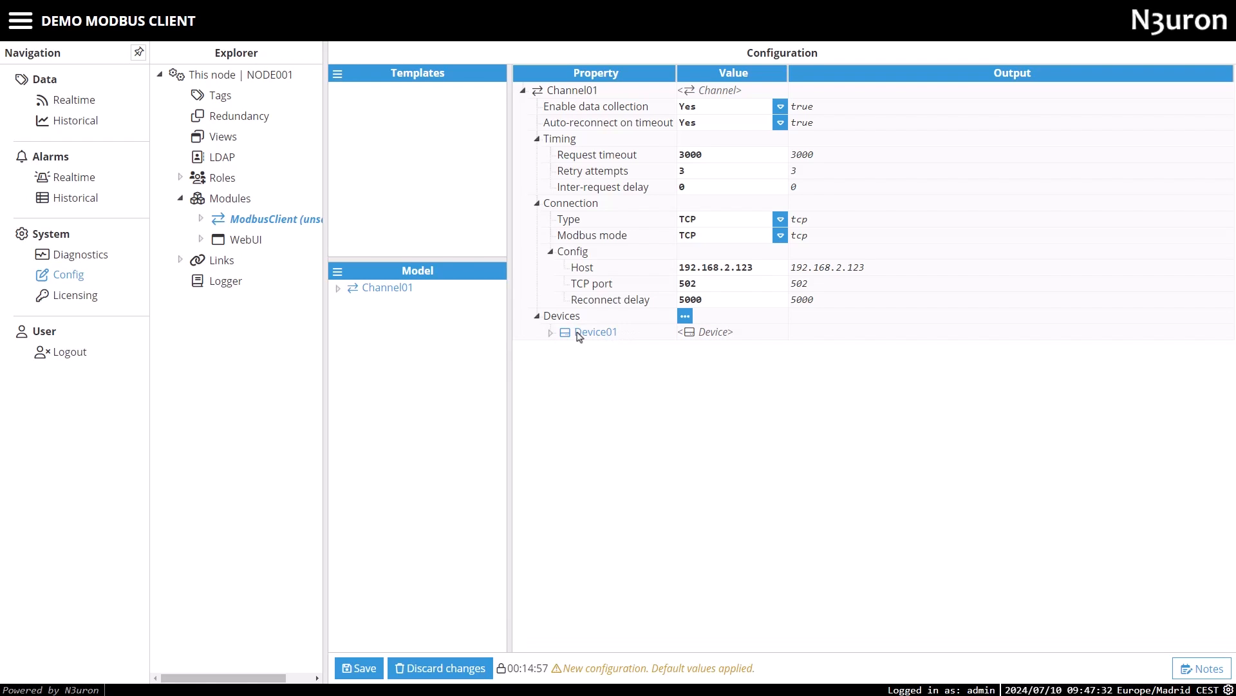
Expand Device01 and examine its Modbus slave ID, addresses offset and Modbus function 6 options
double_click(578, 333)
scroll(836, 385, "down", 1)
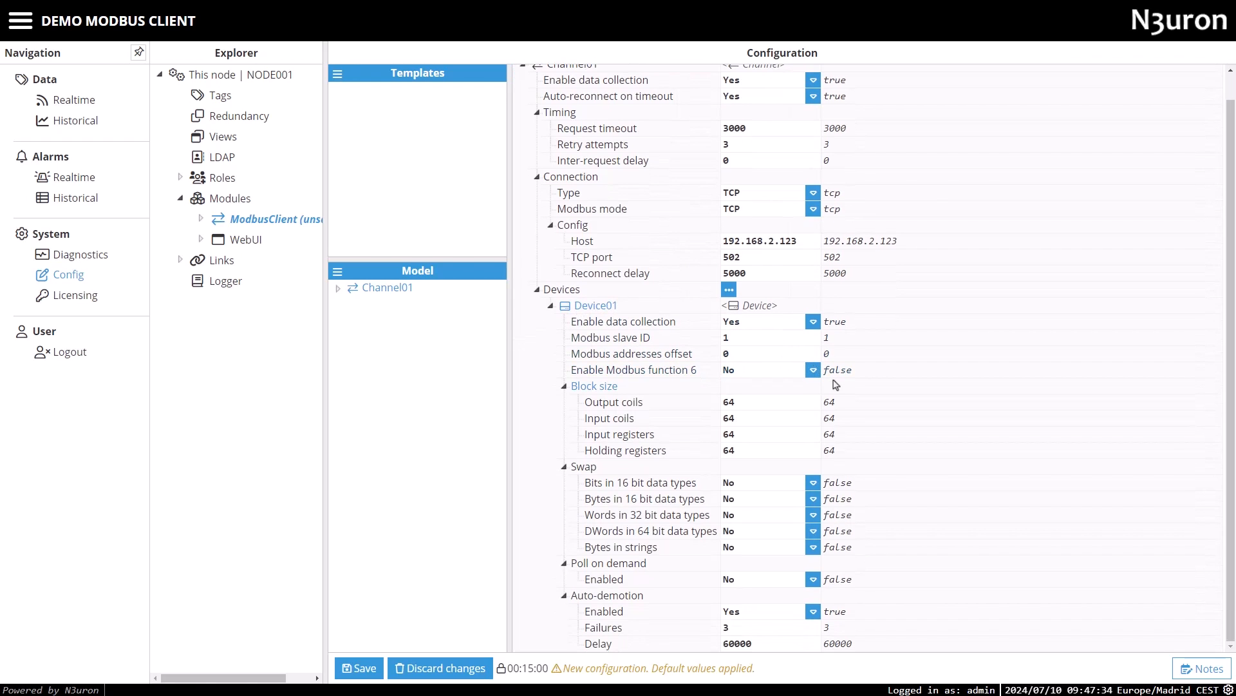
left_click(740, 338)
left_click_drag(742, 343, 720, 355)
left_click(737, 370)
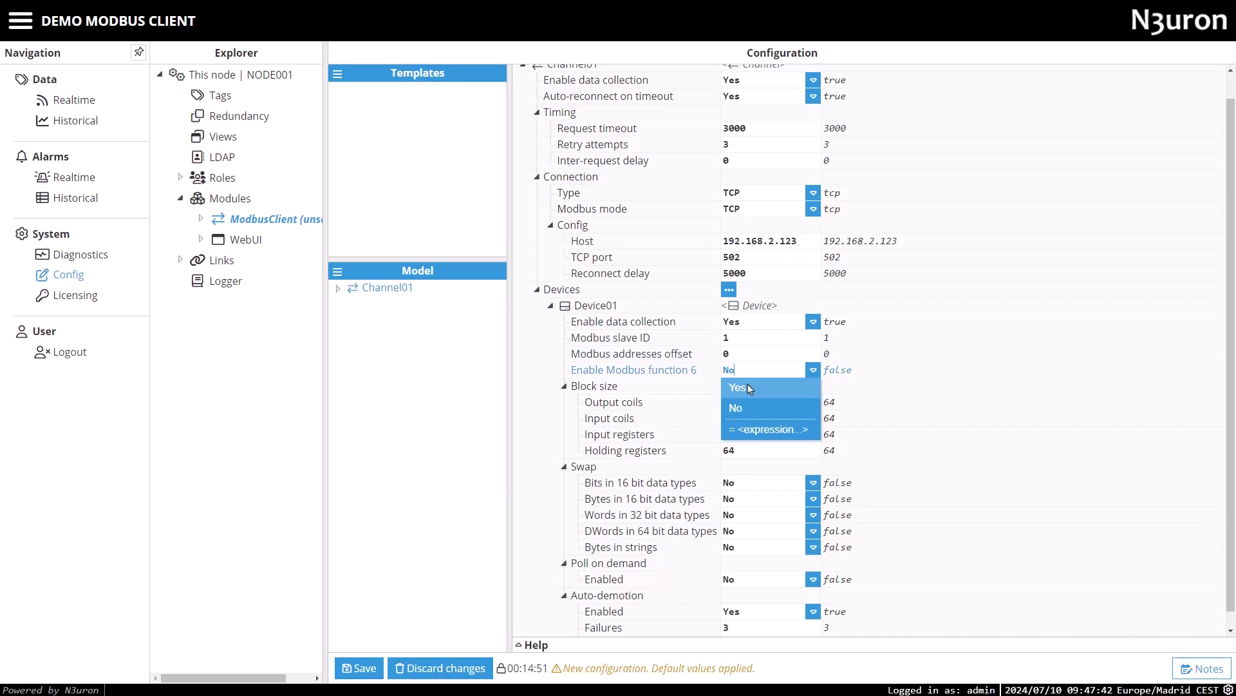
left_click(751, 372)
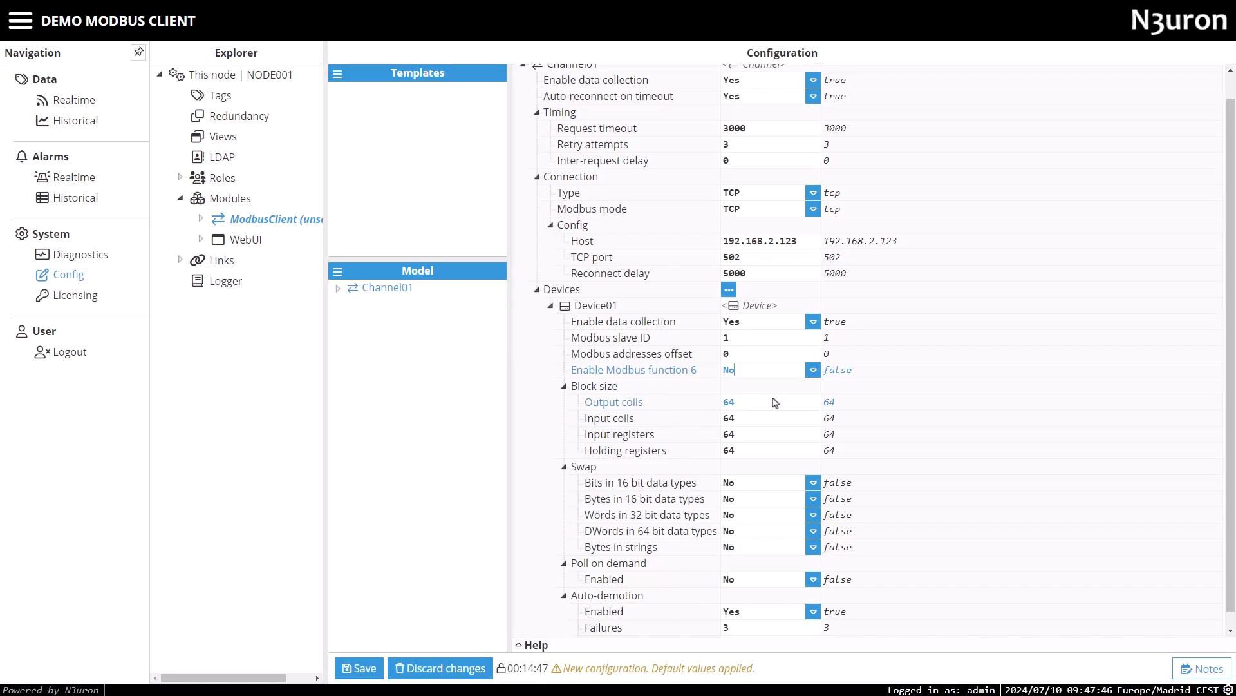
Examine Device01's block sizes, collapse that group, and review the swap settings for 16 and 32 bit data types
left_click_drag(745, 398, 723, 451)
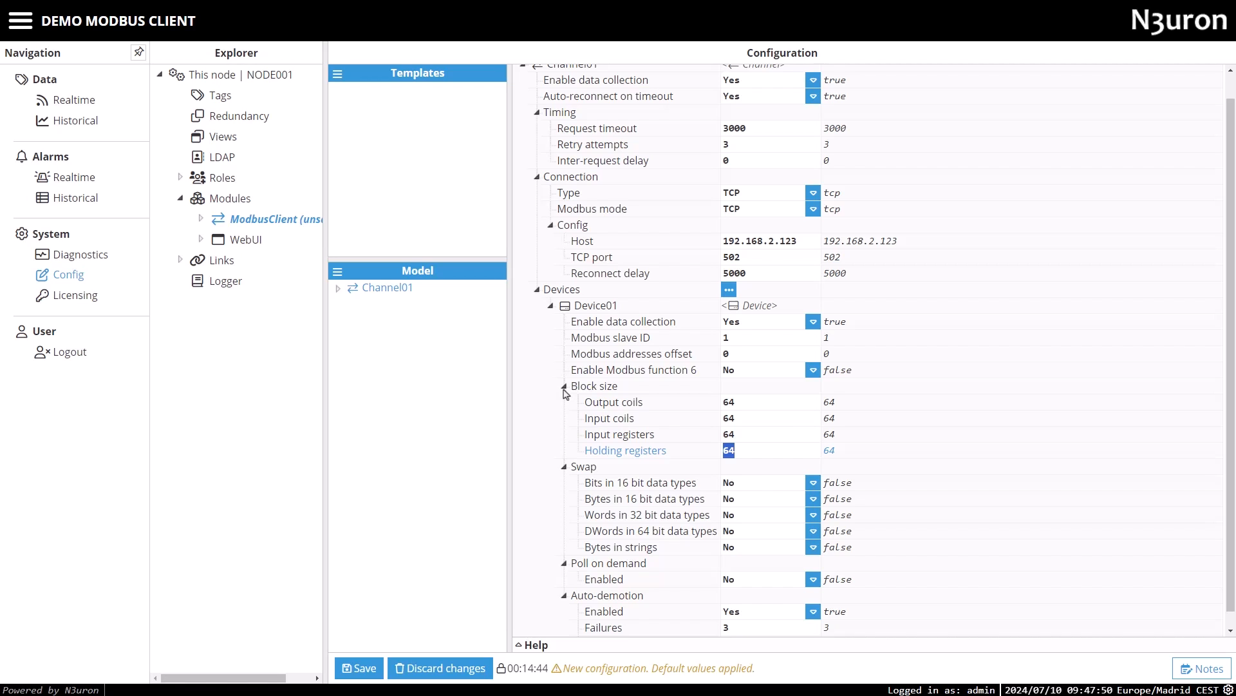
left_click(564, 386)
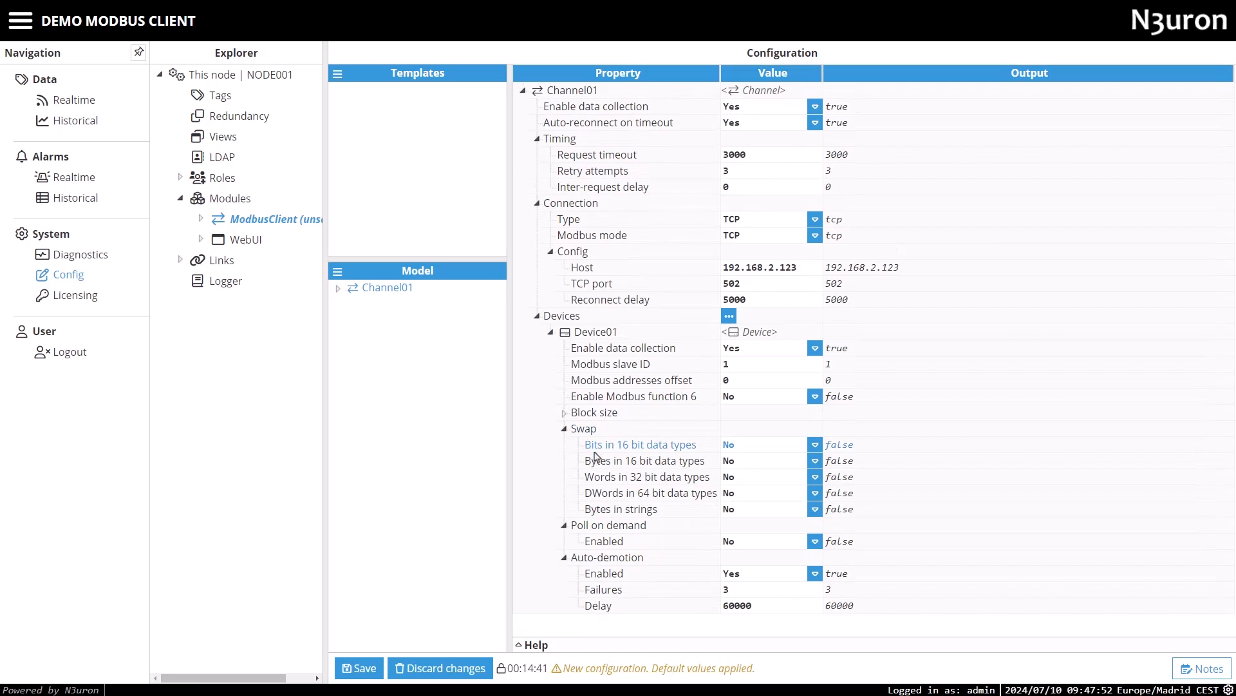
left_click(761, 448)
left_click(761, 450)
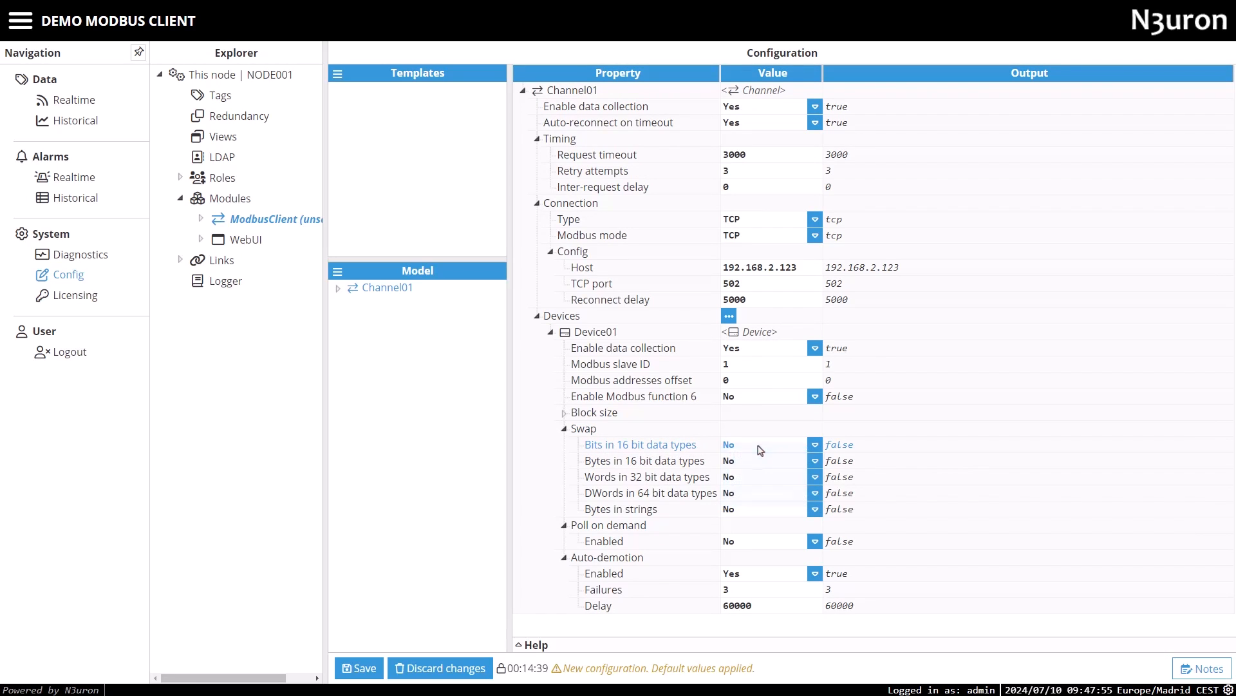
left_click(756, 481)
left_click(757, 482)
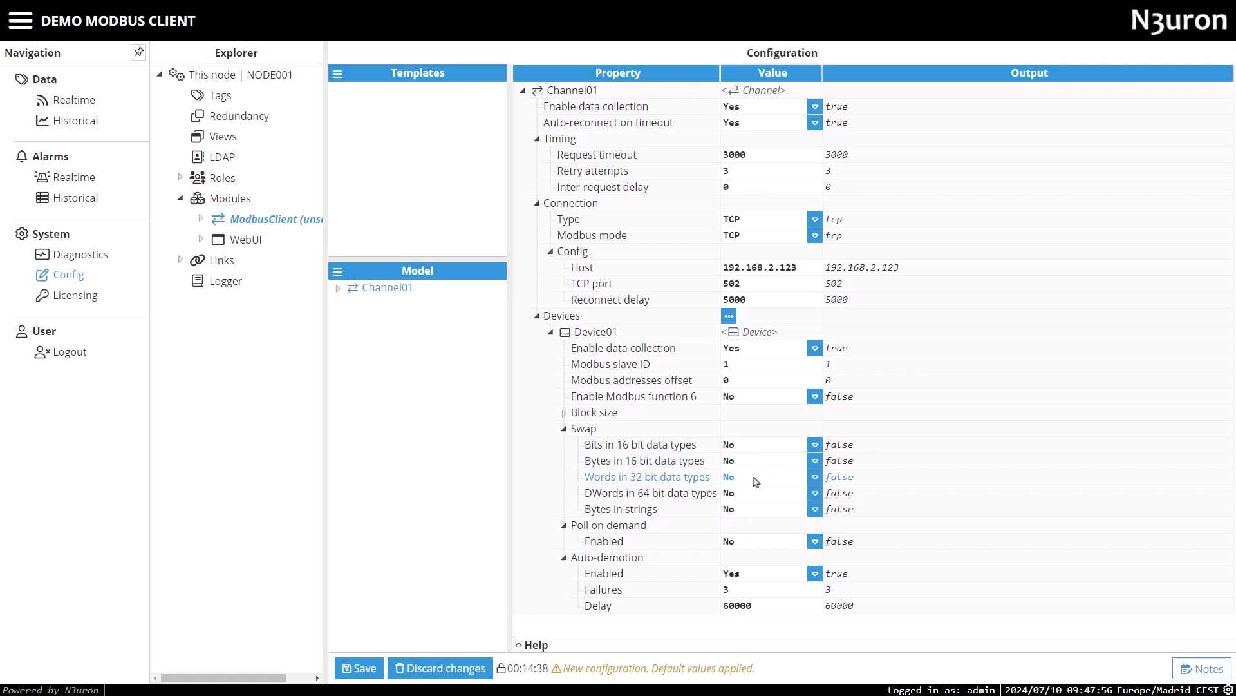
Enable poll on demand for Device01 and open the tag selection lists for its Tag and Status tag properties without choosing a tag
left_click(738, 544)
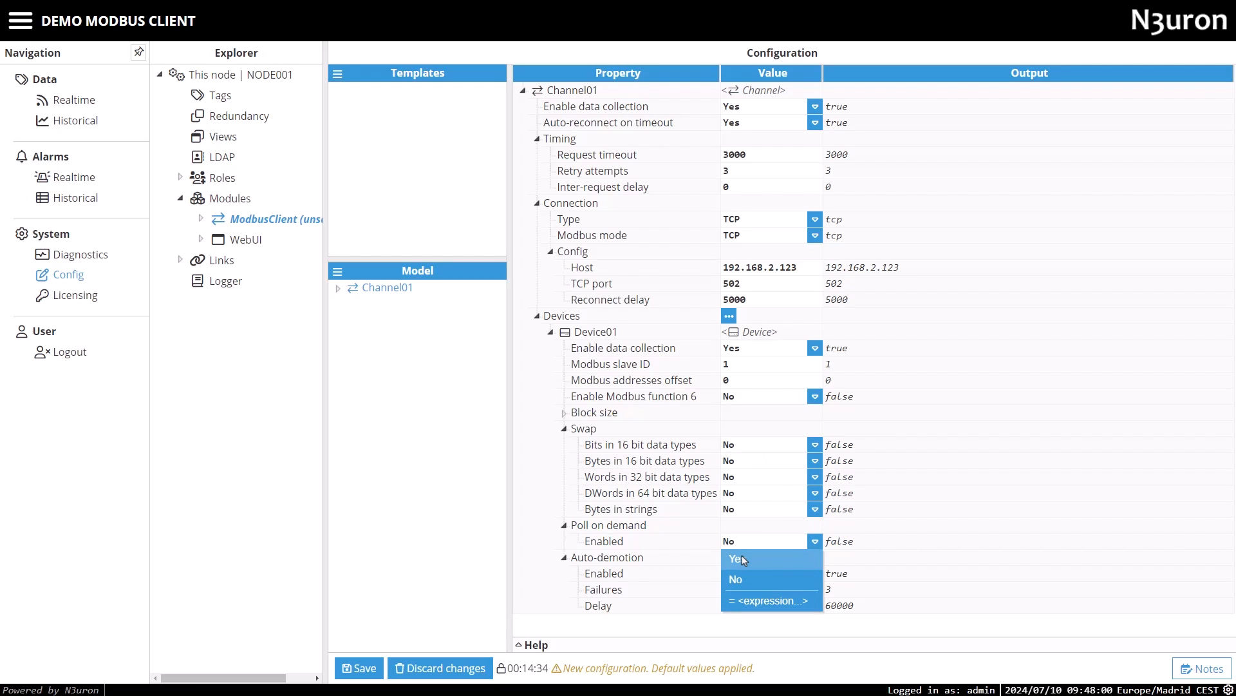
left_click(738, 558)
scroll(837, 519, "down", 1)
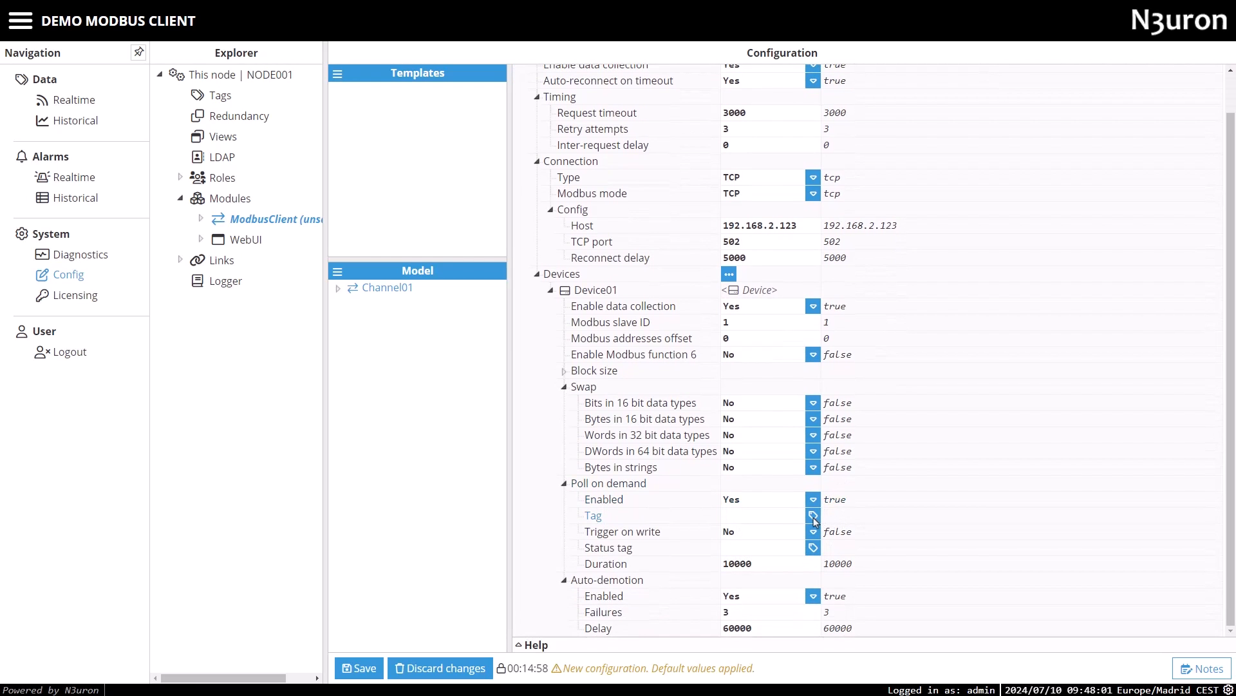
left_click(813, 515)
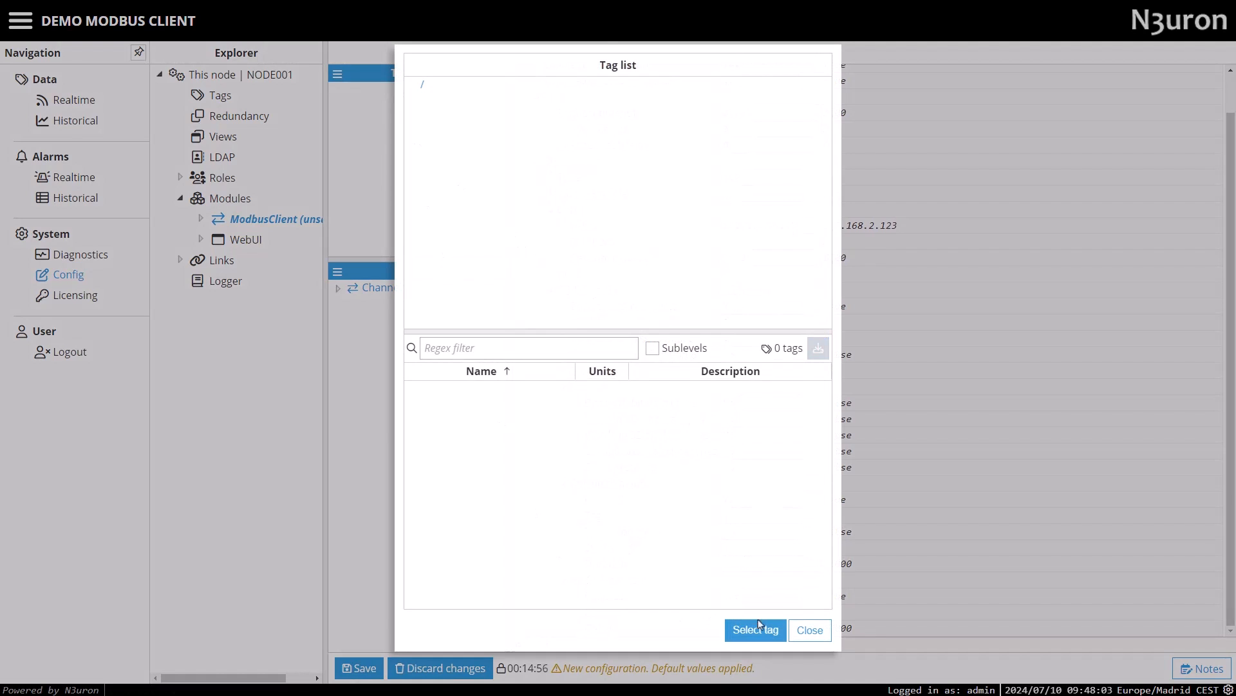
left_click(810, 632)
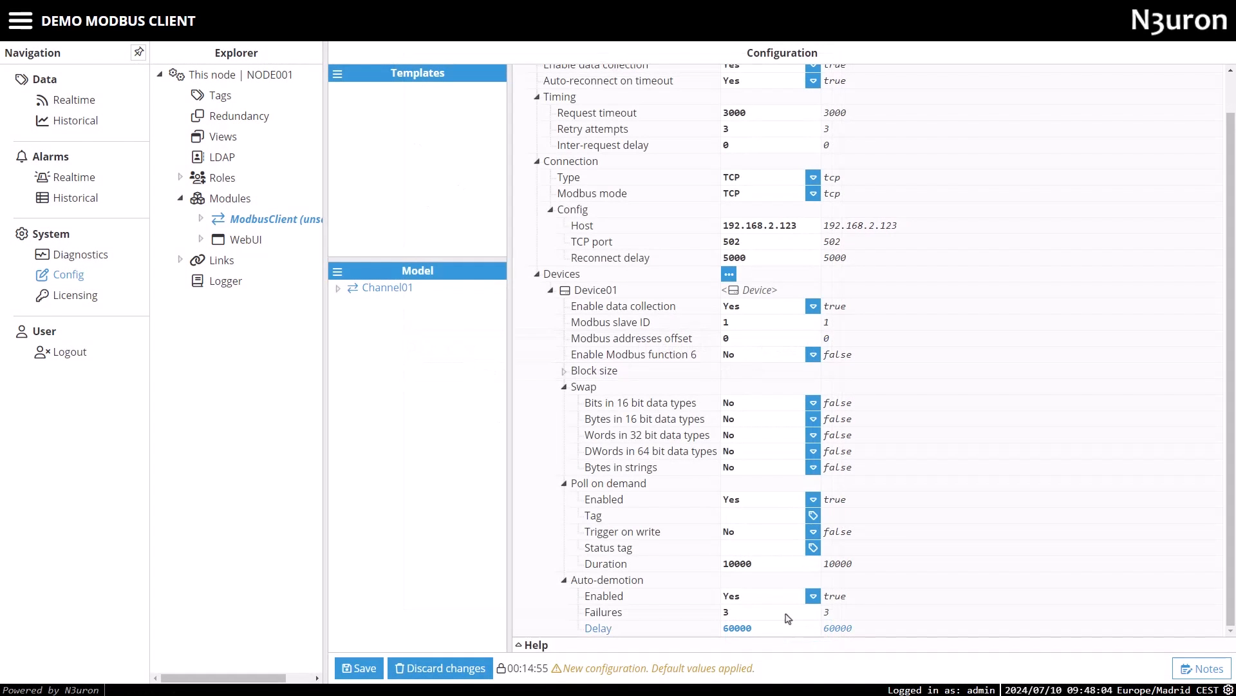
left_click(813, 547)
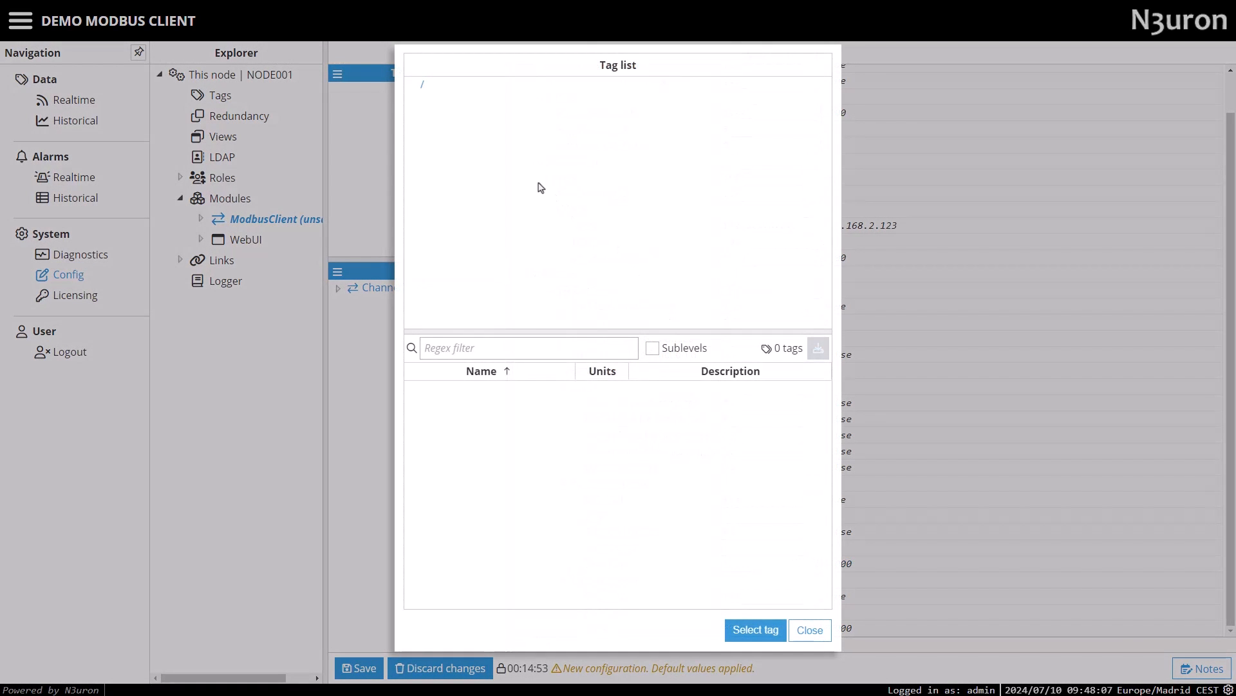
left_click(810, 630)
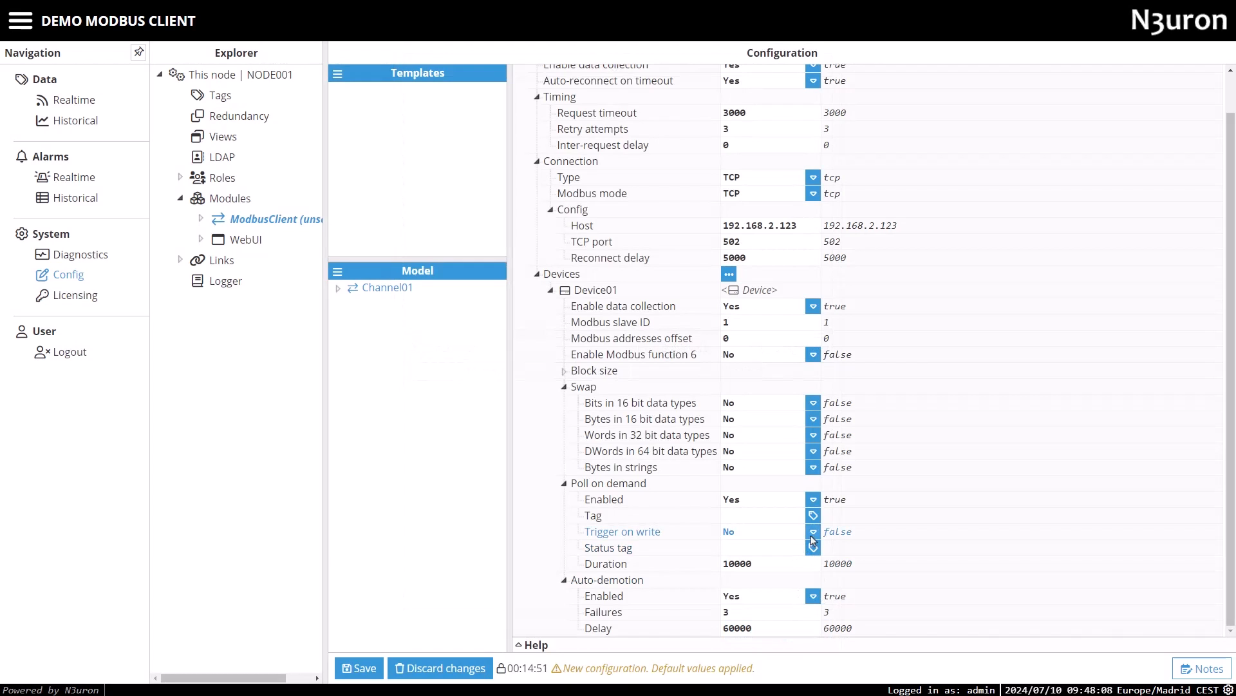
Toggle poll on demand's Trigger on write to Yes and back to No, check the Duration property, and disable poll on demand for Device01
left_click(813, 532)
left_click(775, 547)
left_click(813, 532)
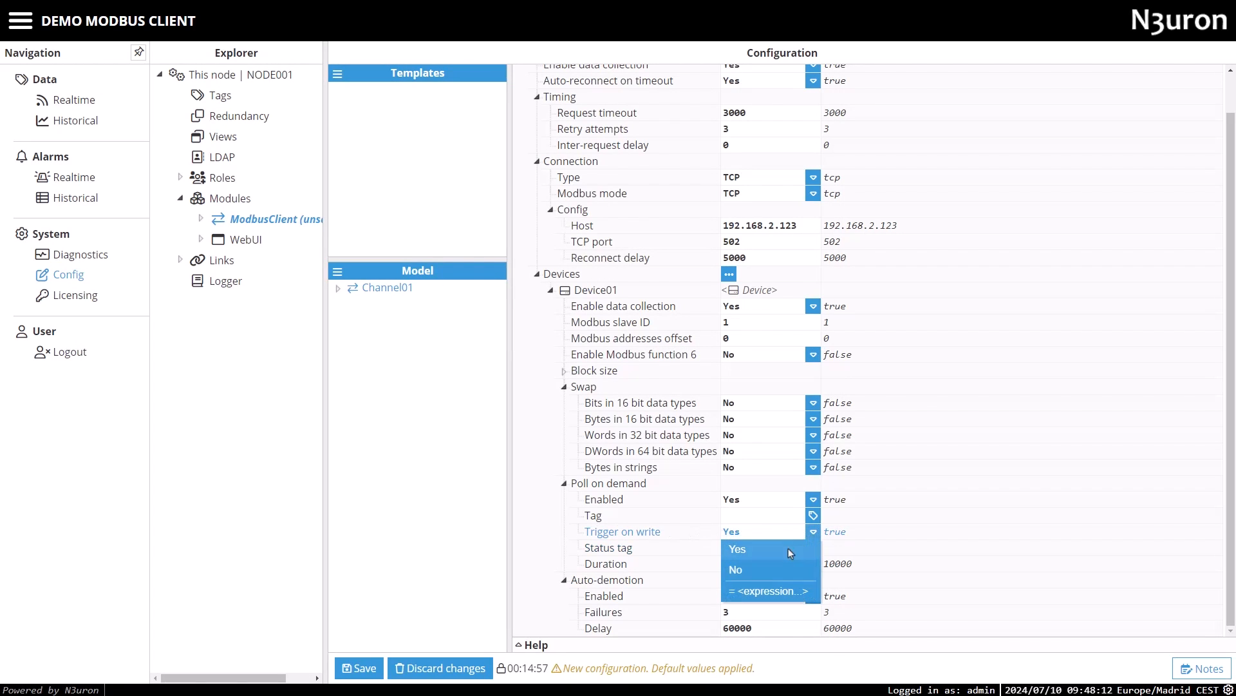
left_click(763, 569)
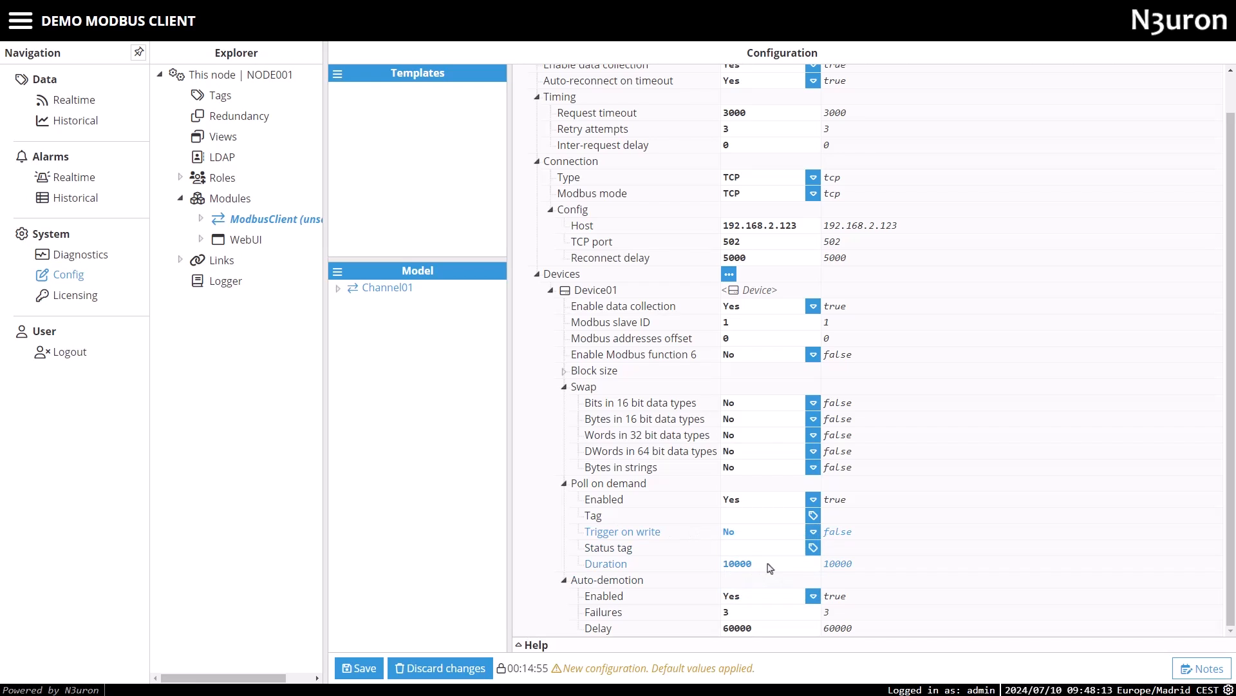
left_click(770, 568)
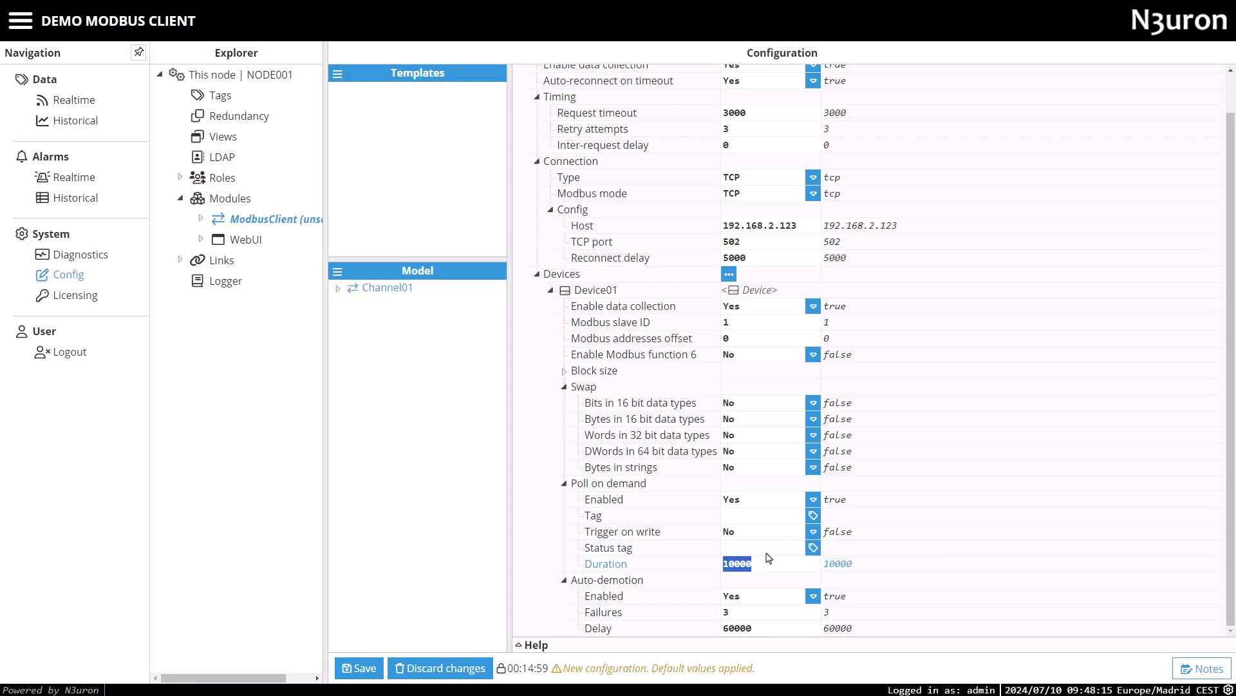
left_click(751, 501)
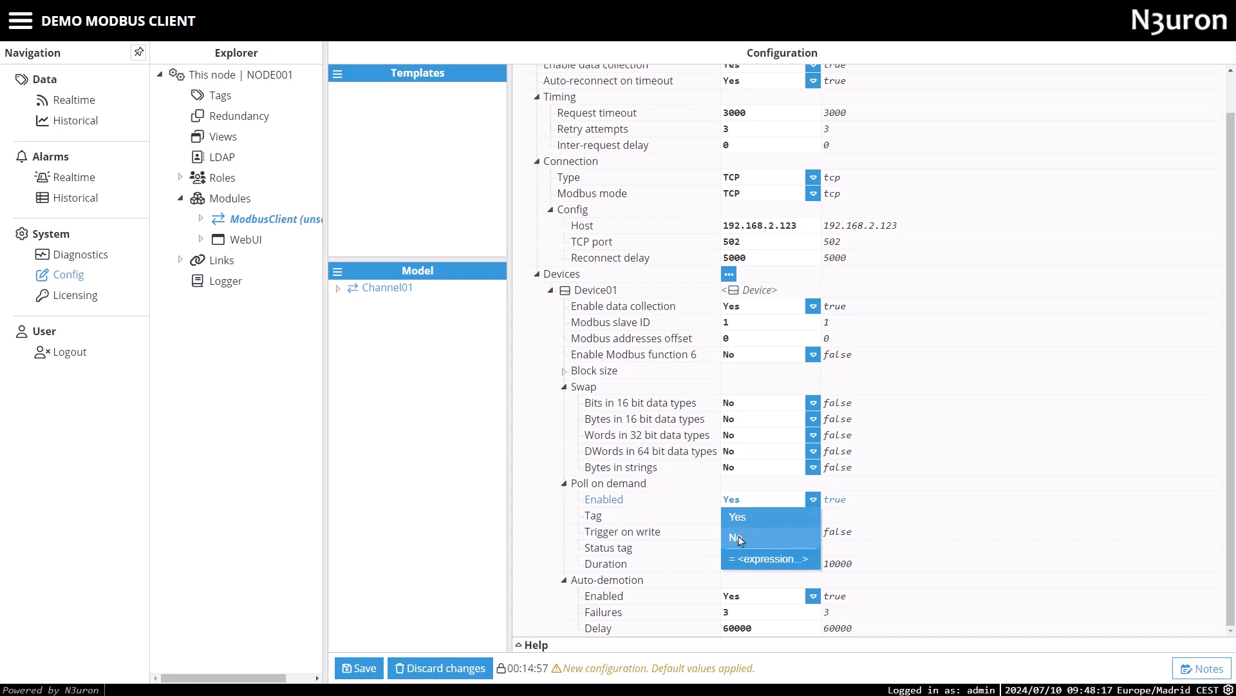
left_click(737, 537)
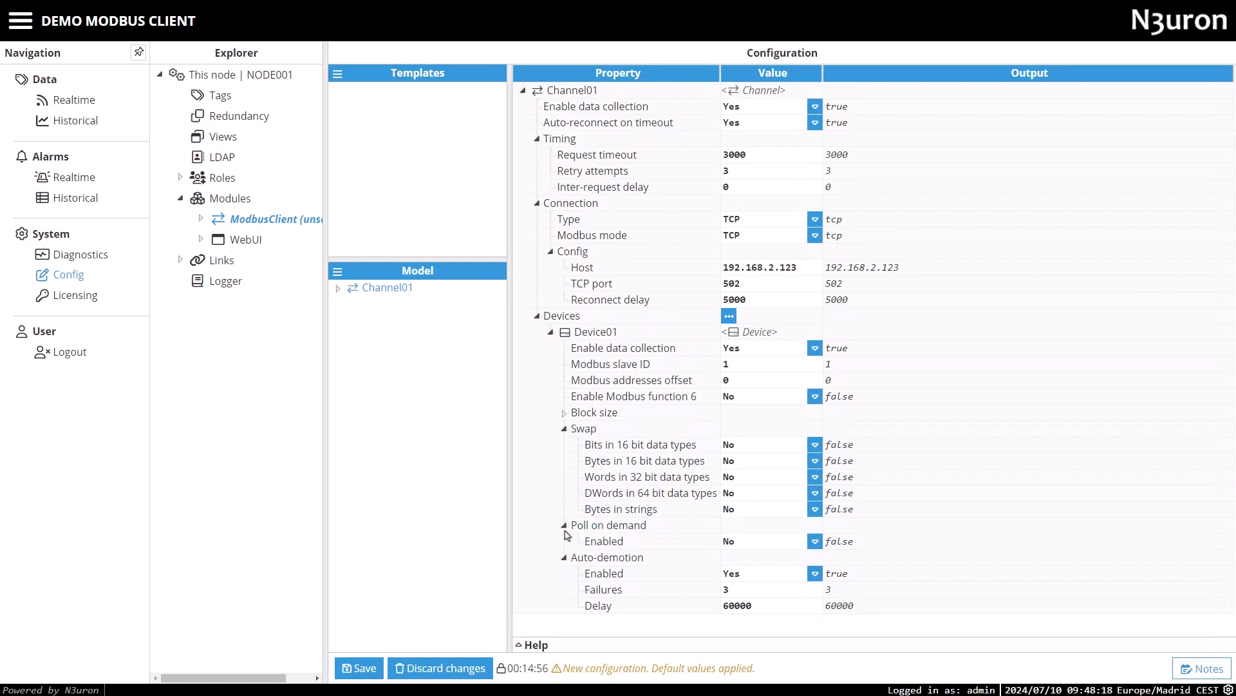
Examine Device01's auto-demotion delay, failures and enabled options without changing them
left_click(726, 604)
left_click_drag(771, 606, 728, 587)
left_click(729, 589)
left_click(738, 575)
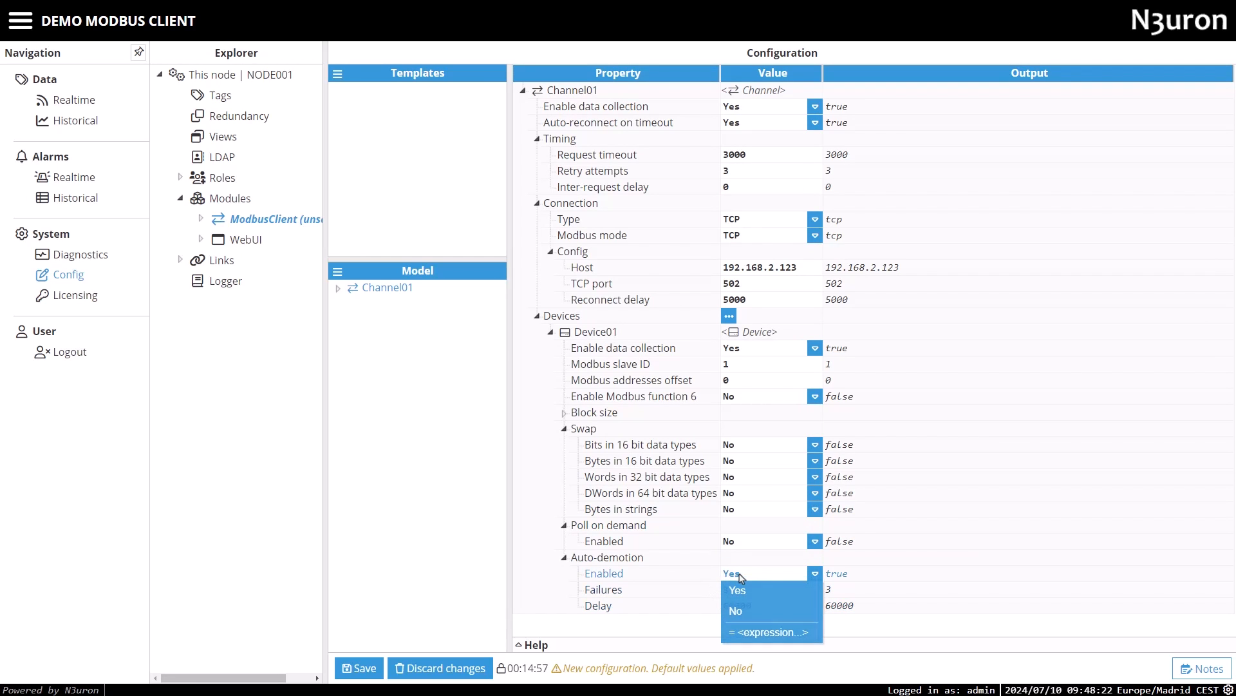
left_click(742, 574)
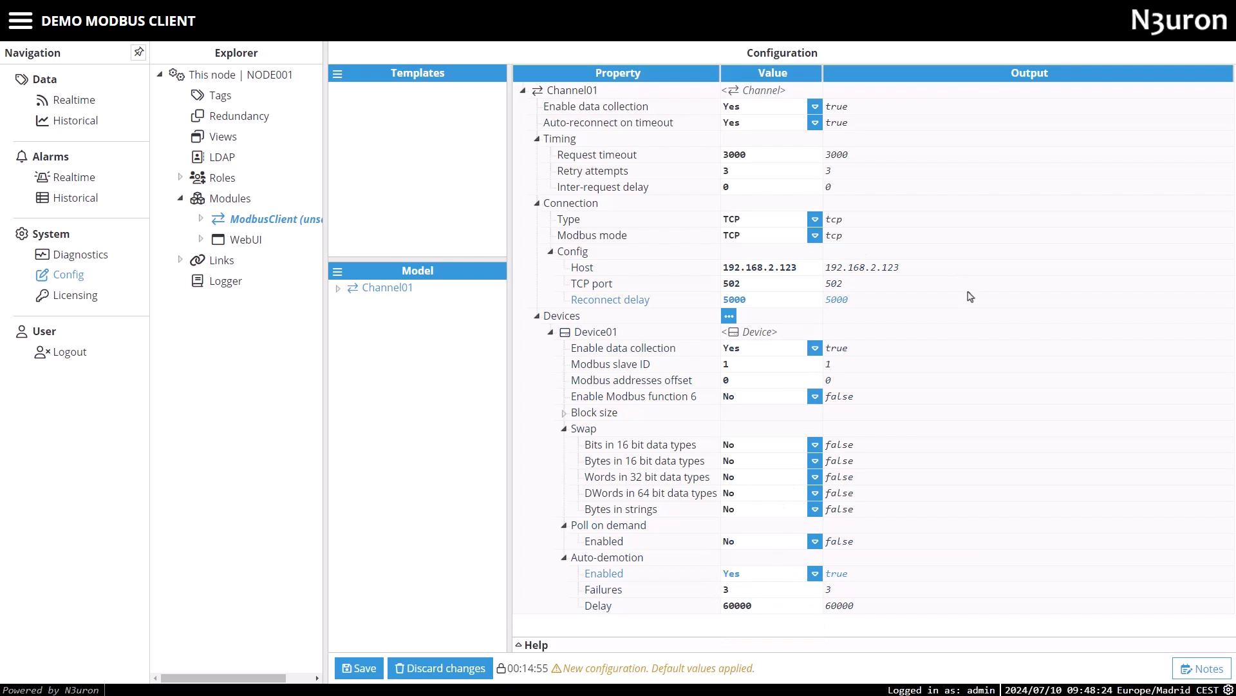
Save the ModbusClient configuration and agree to restart the module to load it
left_click(363, 674)
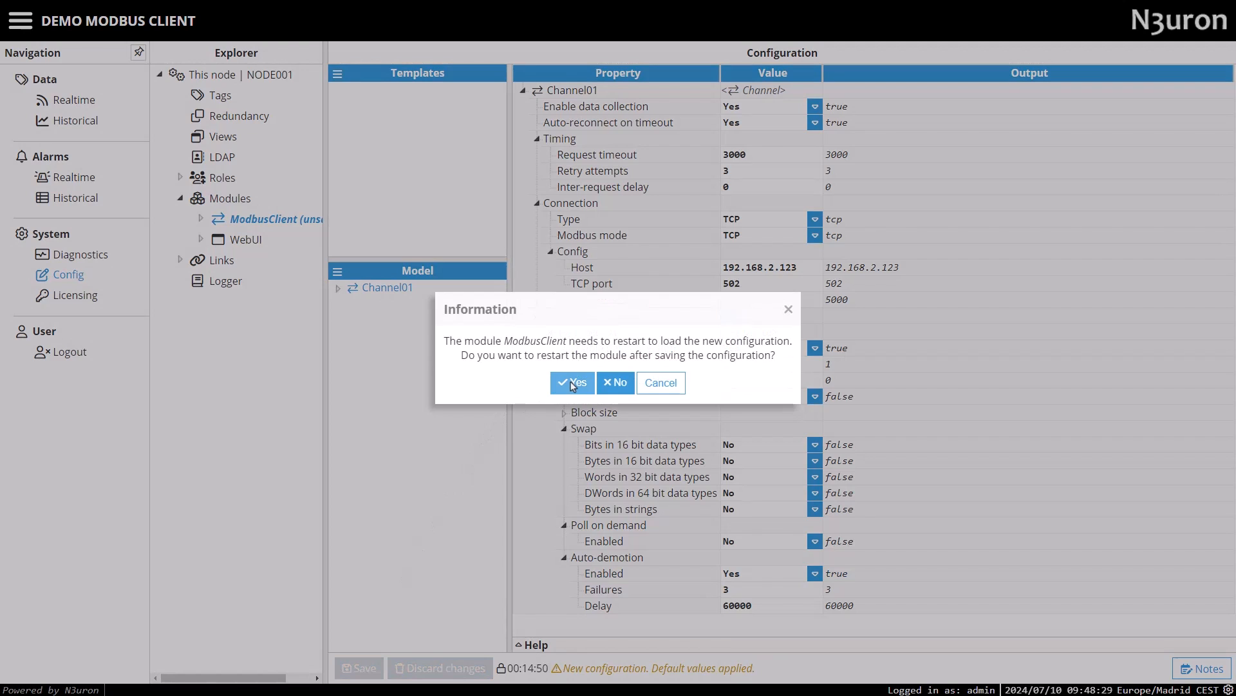
left_click(571, 382)
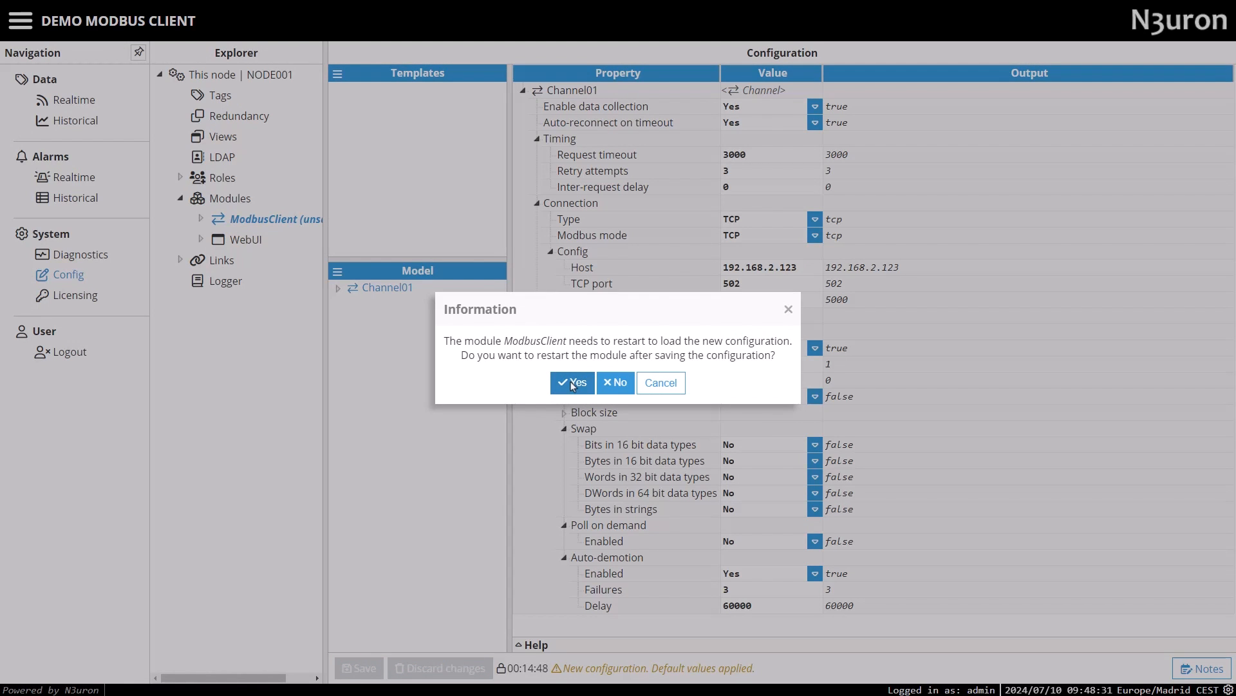